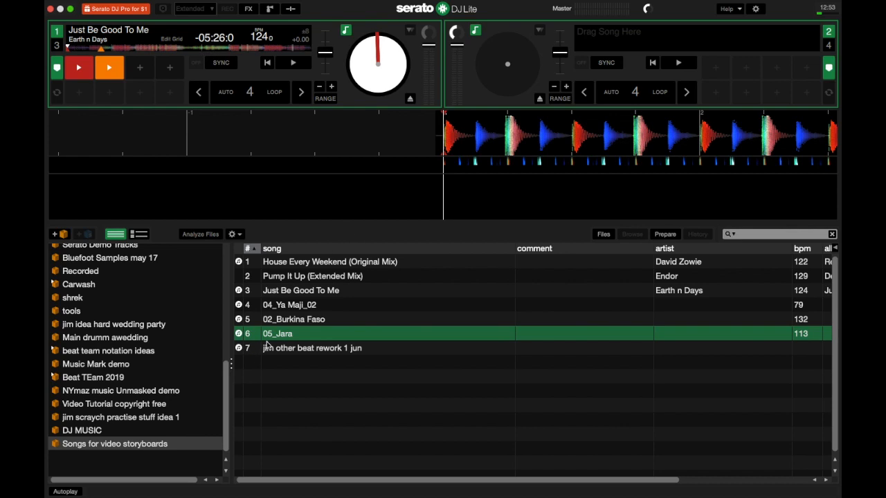
Step: Load 05_Jara (113 BPM) onto deck 2, jump it to -01:54, and open DJ Preferences
left_click_drag(288, 338, 565, 39)
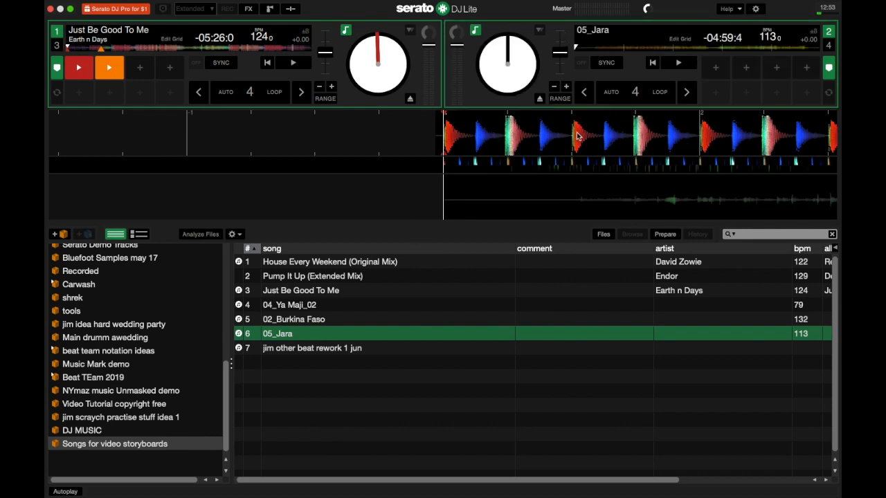
left_click_drag(675, 205, 519, 204)
left_click(635, 48)
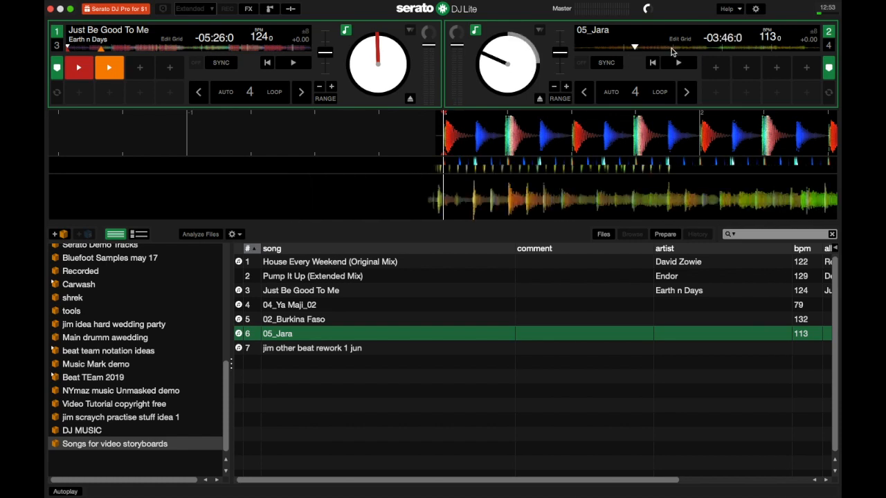
left_click(674, 49)
left_click(727, 50)
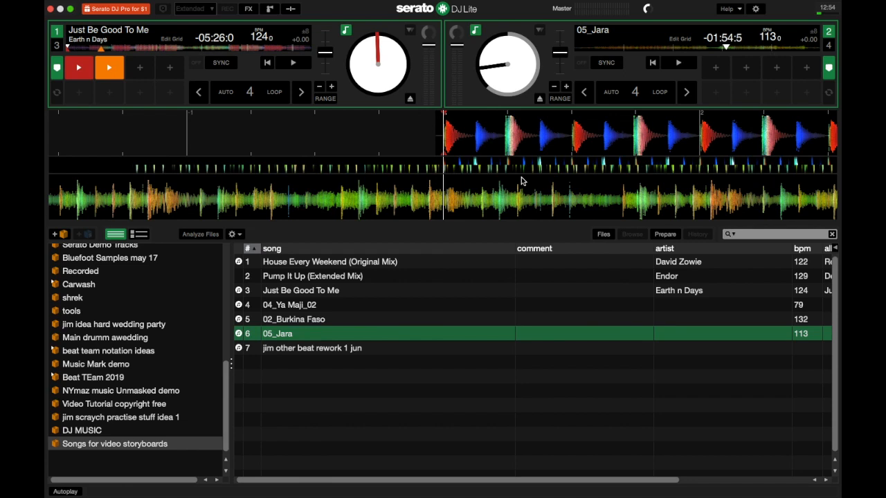
left_click(756, 9)
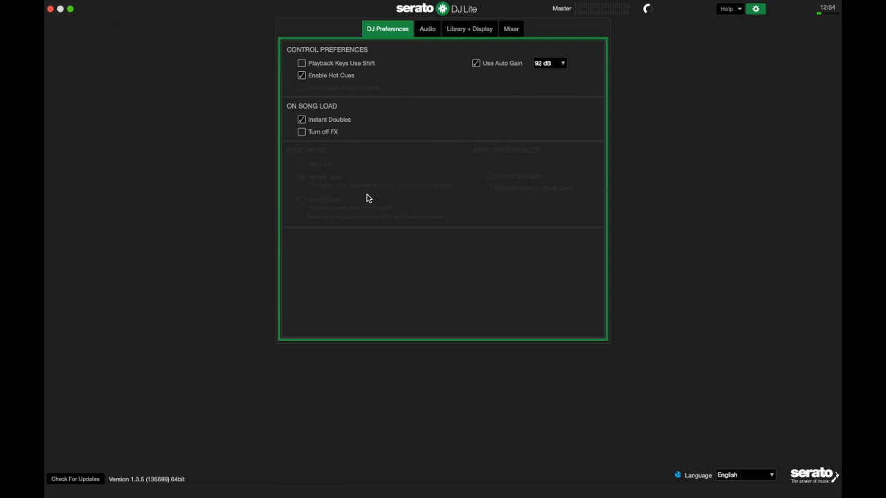
Step: Try the greyed-out Sync option in Setup, then close, reopen and close the preferences panel
left_click(331, 179)
left_click(754, 9)
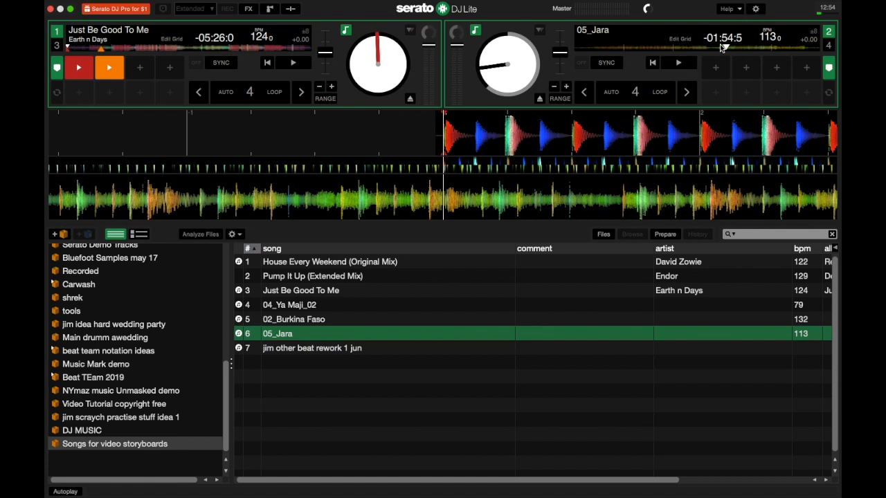
left_click(757, 9)
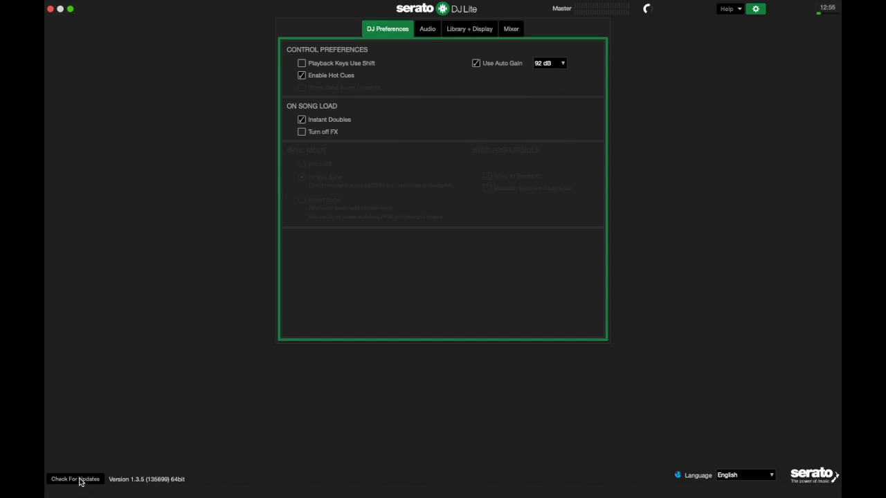
left_click(761, 10)
Step: Bring the Chrome YouTube lesson forward and expand its full video description
key("ctrl+Up")
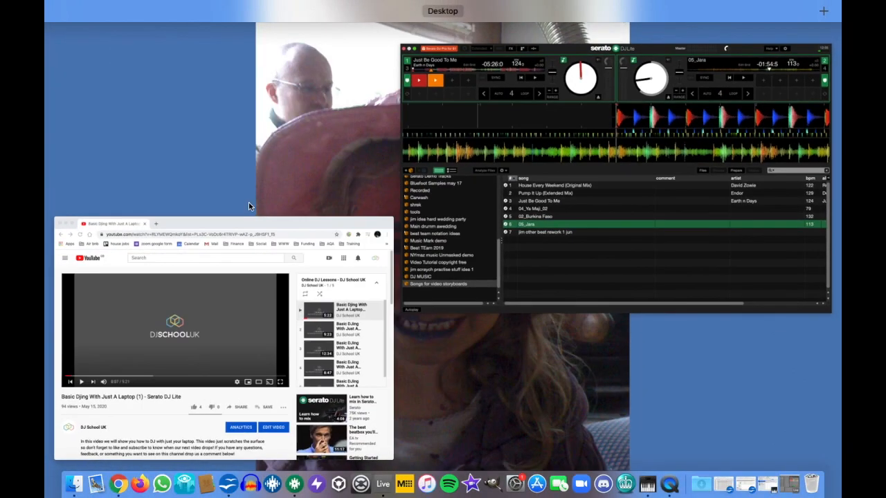
left_click(210, 283)
scroll(186, 291, "down", 1)
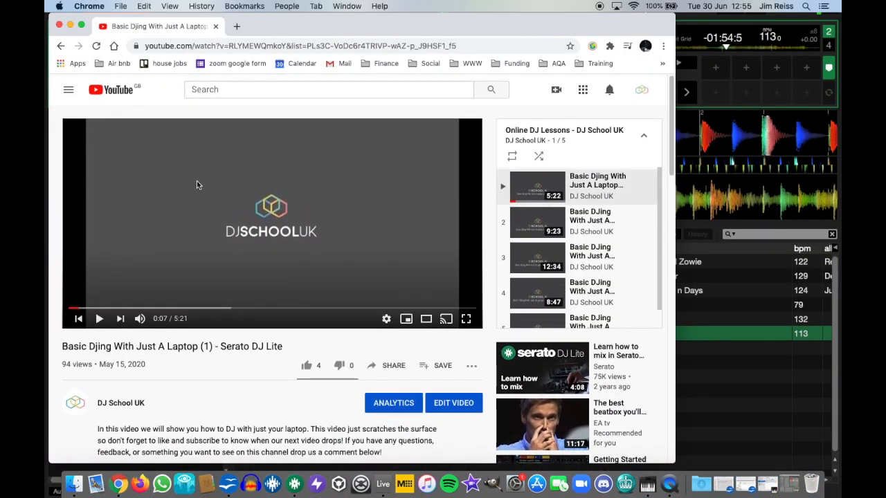
scroll(181, 262, "down", 3)
left_click(125, 310)
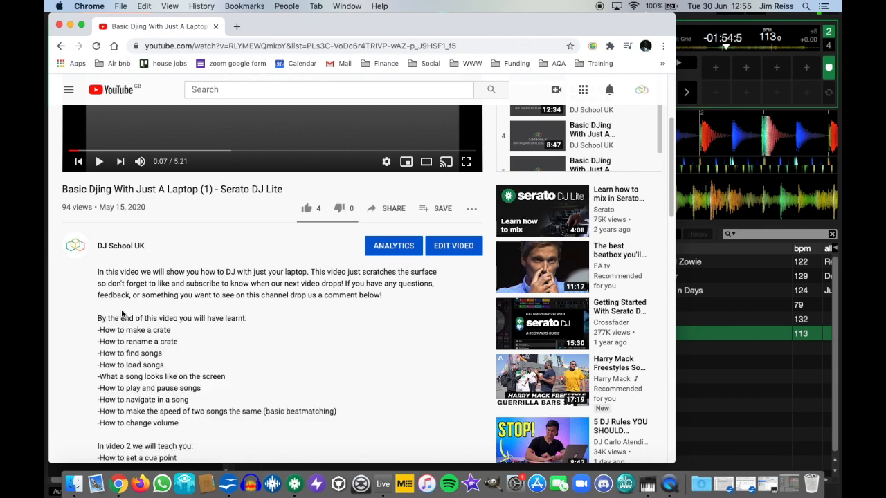
scroll(269, 308, "up", 4)
scroll(268, 308, "down", 9)
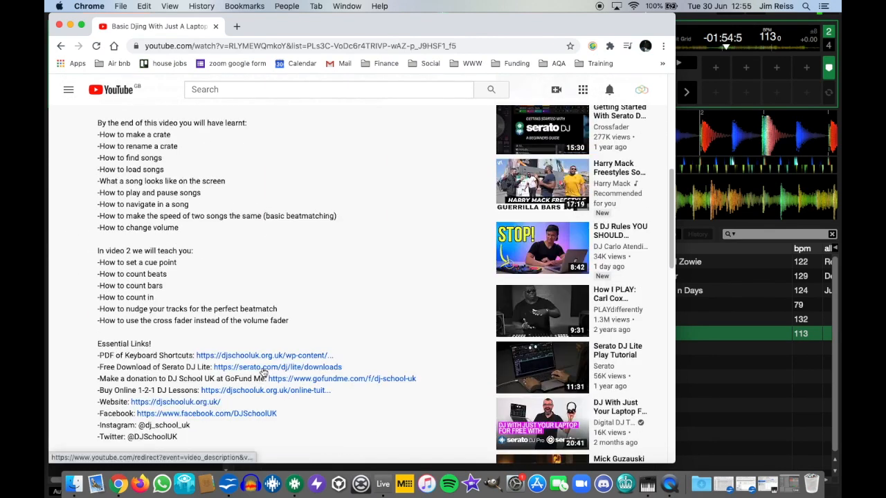
Step: Browse the serato.com Serato DJ Lite download page, close that tab, and return to Serato
left_click(262, 371)
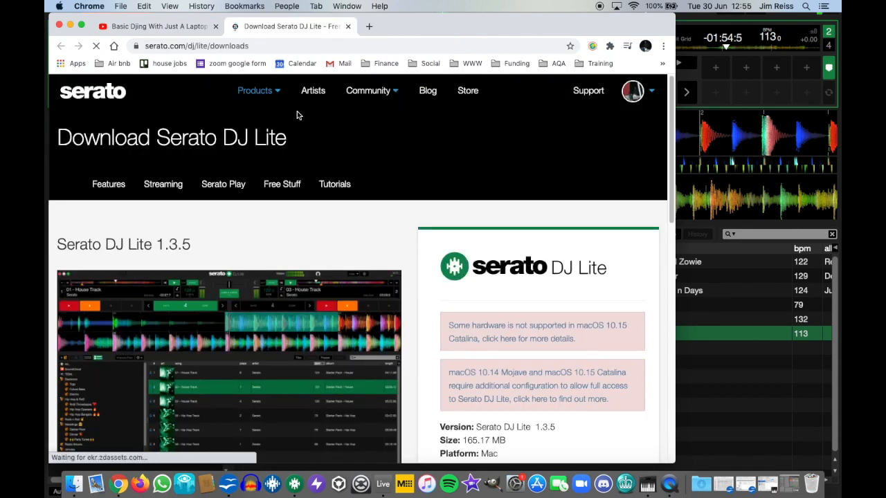
scroll(323, 209, "down", 5)
scroll(323, 209, "up", 5)
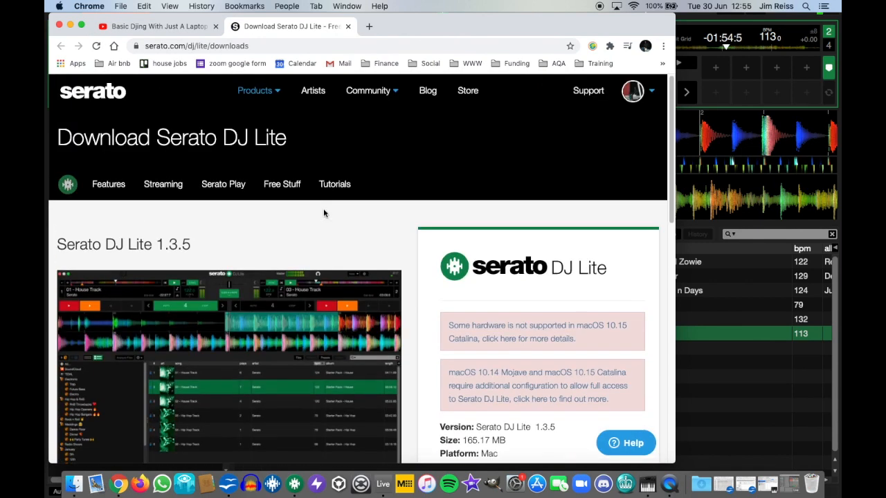
scroll(288, 263, "down", 3)
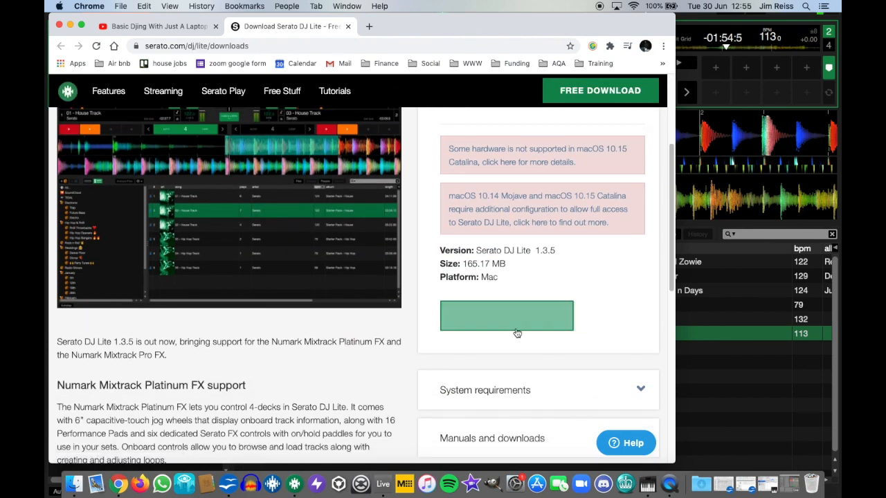
scroll(512, 339, "down", 2)
scroll(512, 339, "up", 5)
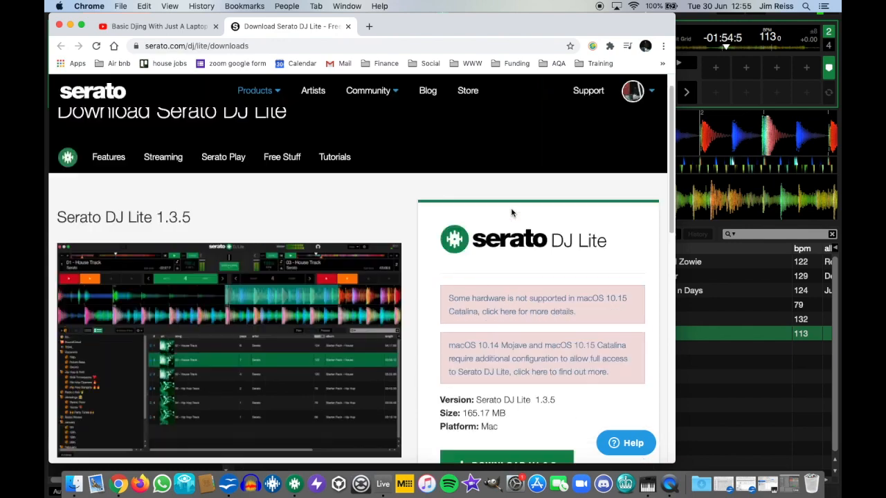
left_click(348, 26)
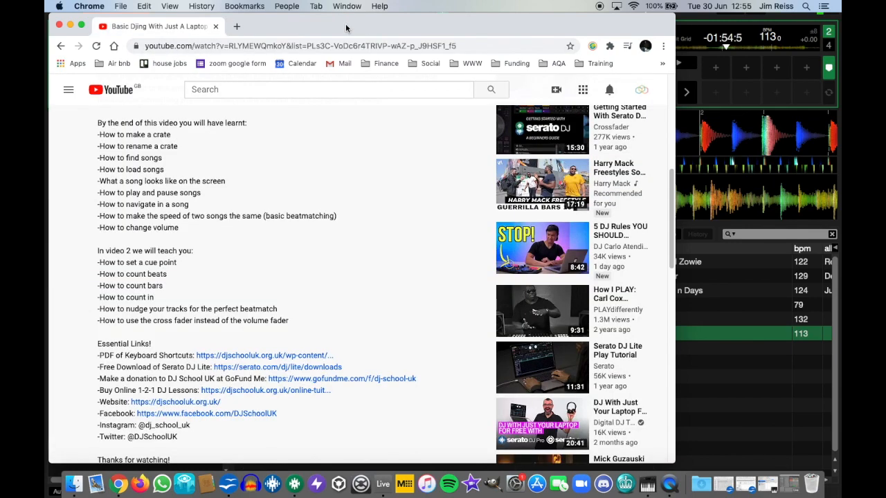
scroll(220, 216, "up", 10)
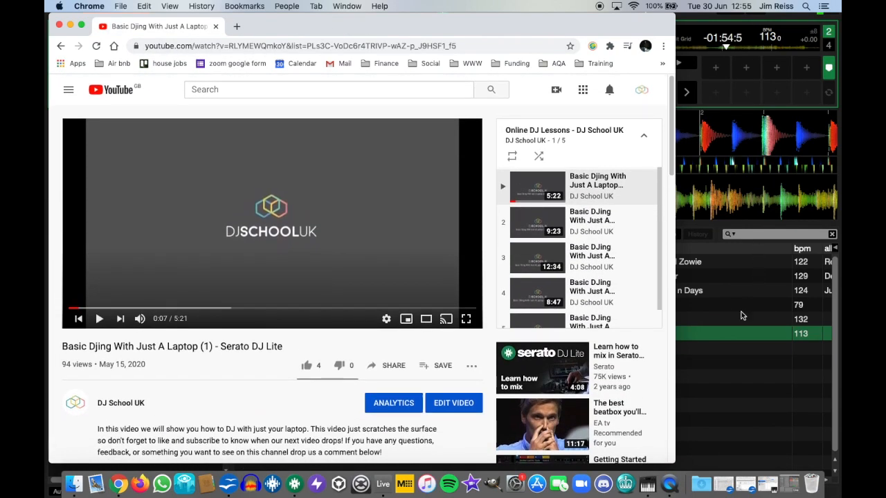
key("super+Tab")
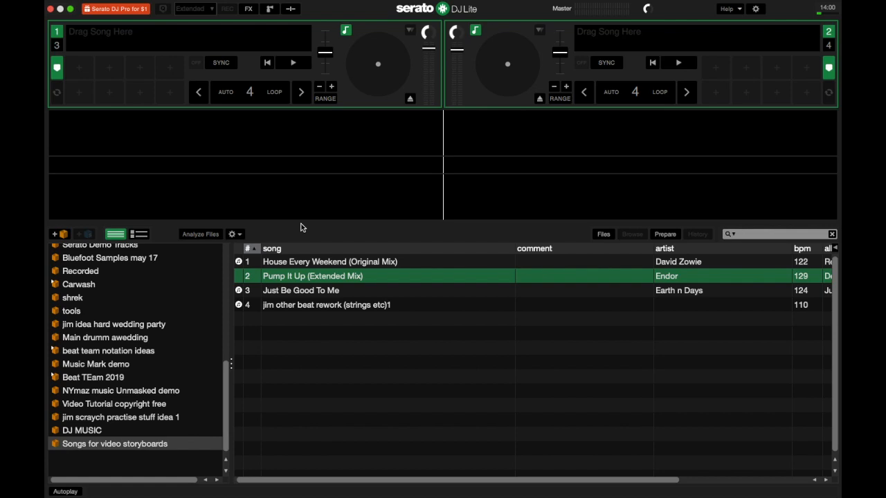
Step: Load 'jim other beat rework (strings etc)1' (about 110 BPM) from library row 4 onto deck 2
left_click(299, 306)
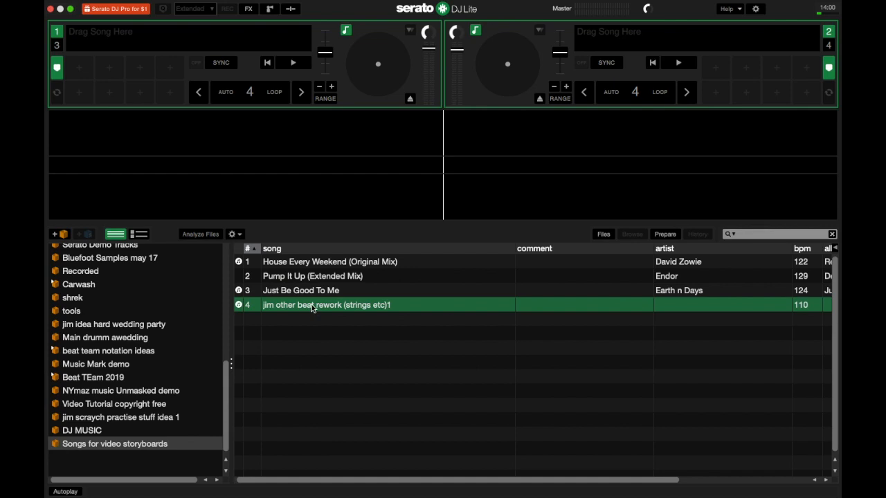
left_click_drag(312, 305, 596, 51)
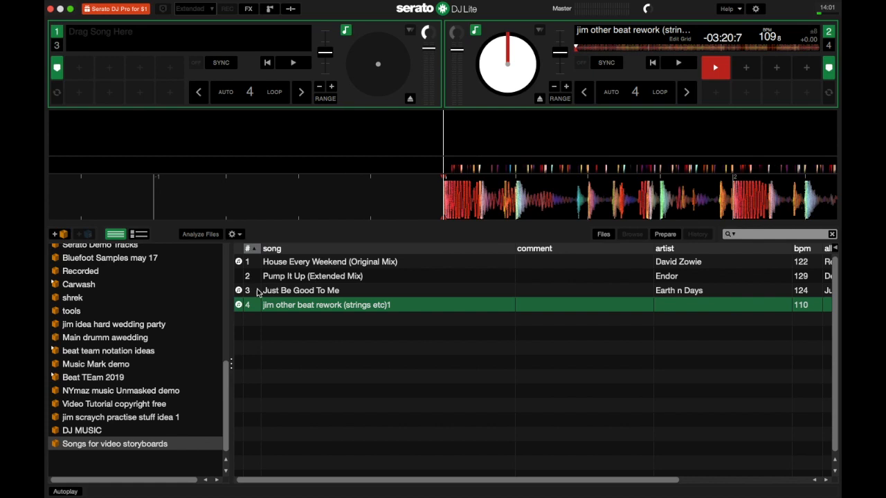
scroll(148, 339, "up", 5)
Step: Open the May beats ep idea? crate and load jim JAL076 beat 1punchy master onto deck 2
scroll(148, 339, "up", 1)
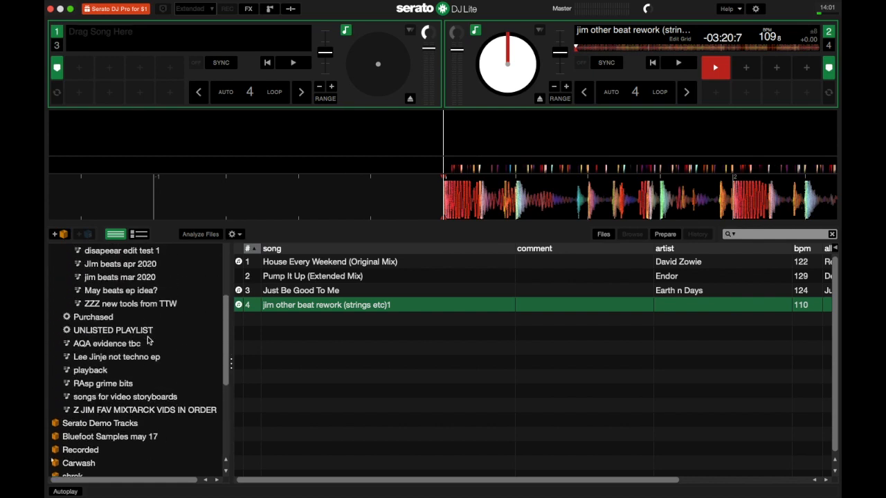
left_click(139, 290)
left_click_drag(311, 294, 596, 45)
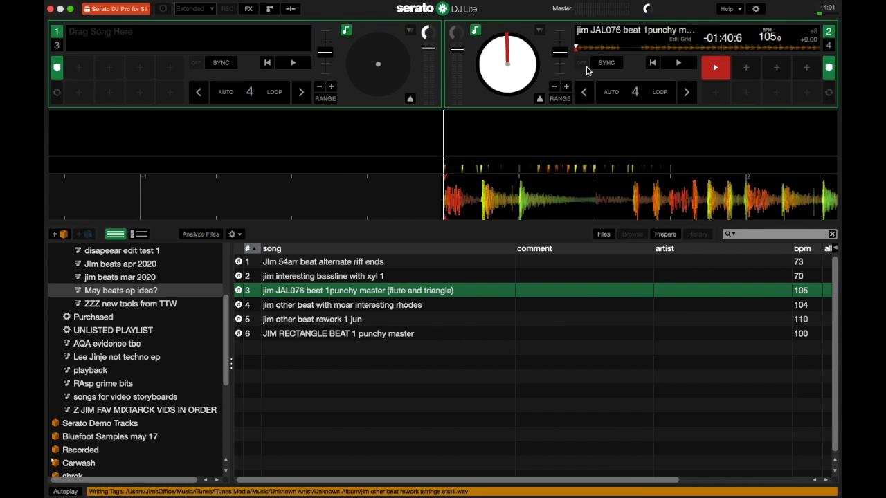
Step: Load jim beats mar 2020 tracks onto deck 2, ending at 104 BPM, then open Songs for video storyboards
left_click(150, 278)
left_click_drag(298, 293, 607, 54)
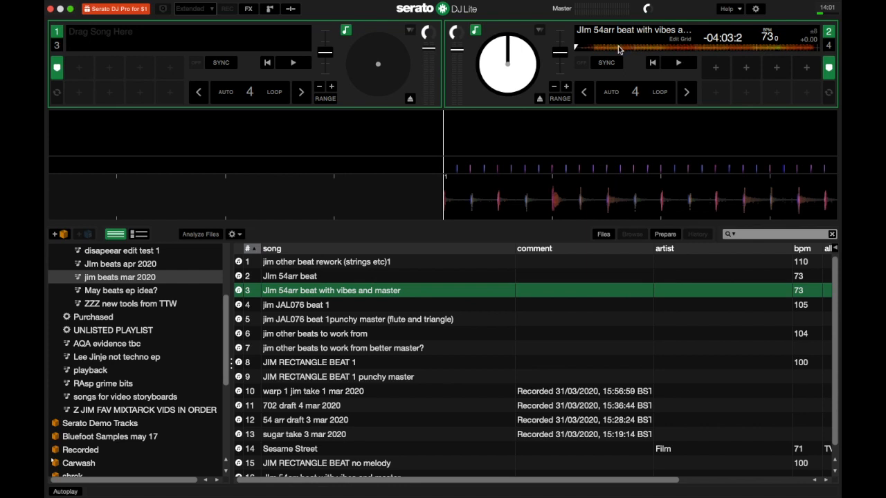
left_click_drag(322, 306, 582, 51)
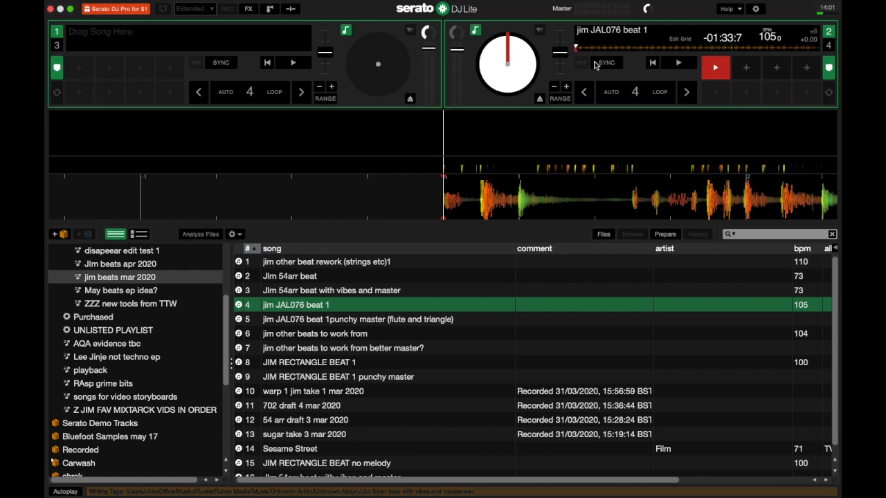
left_click_drag(302, 351, 597, 44)
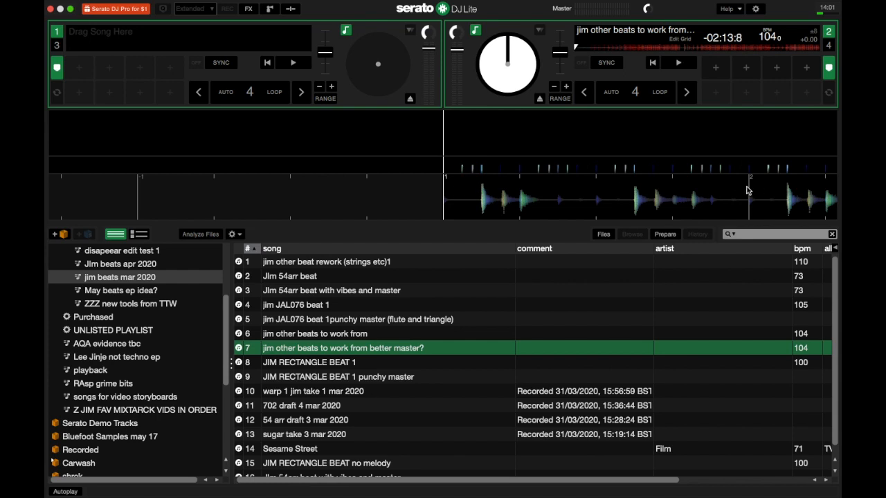
scroll(108, 382, "down", 5)
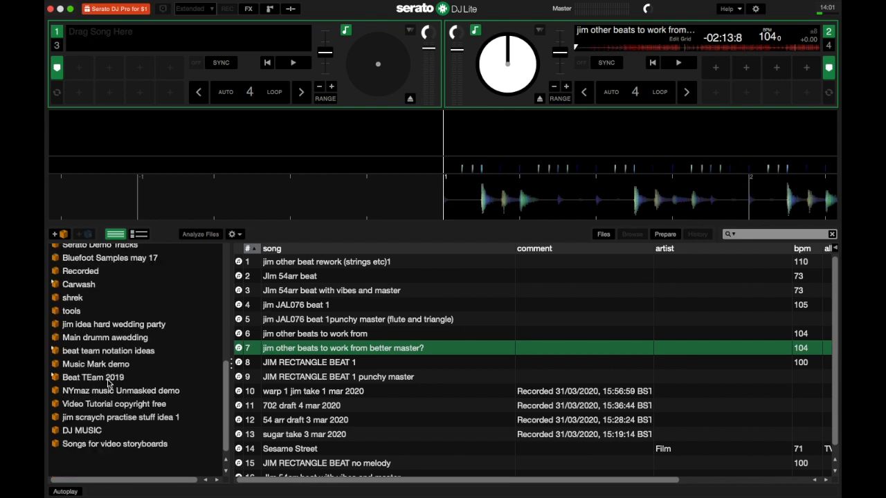
left_click(90, 444)
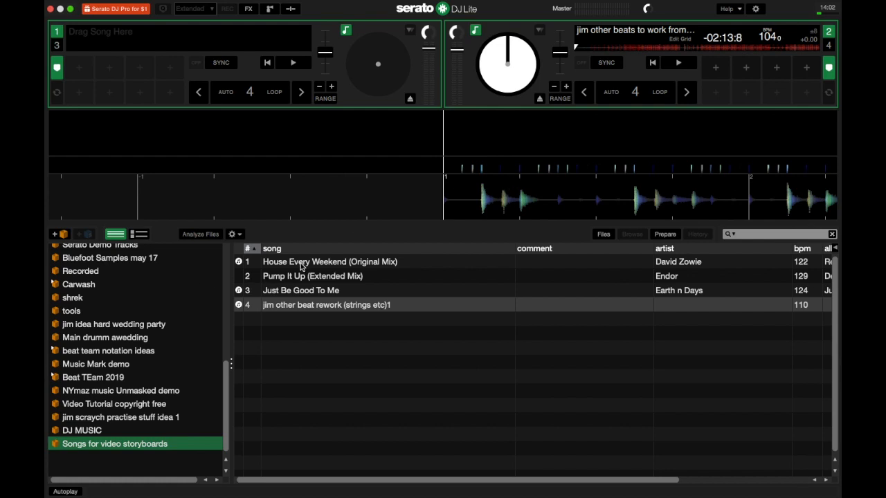
Step: Drag 'House Every Weekend (Original Mix)' (122 BPM) from the track list onto deck 1
mouse_move(302, 265)
left_mouse_down()
mouse_move(427, 158)
mouse_move(438, 143)
mouse_move(417, 130)
mouse_move(500, 132)
left_mouse_up()
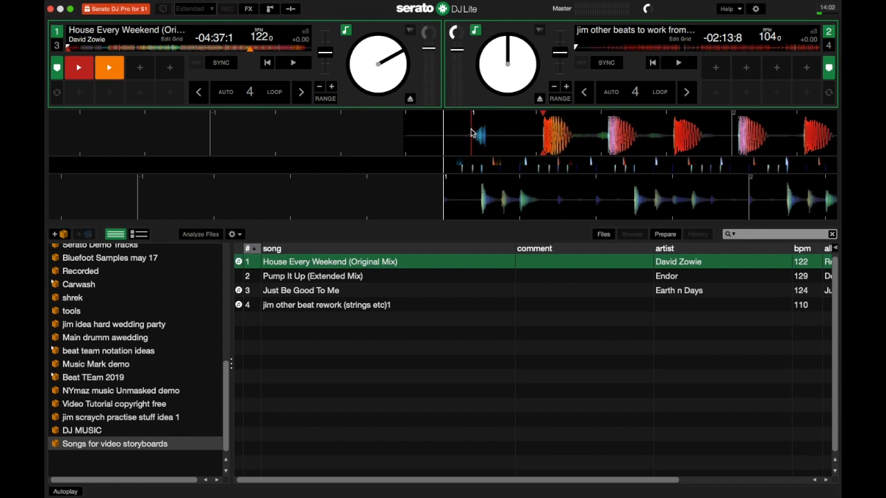
Step: Play and pause deck 1, then drag House Every Weekend back until its first beat meets the playhead
left_click(294, 64)
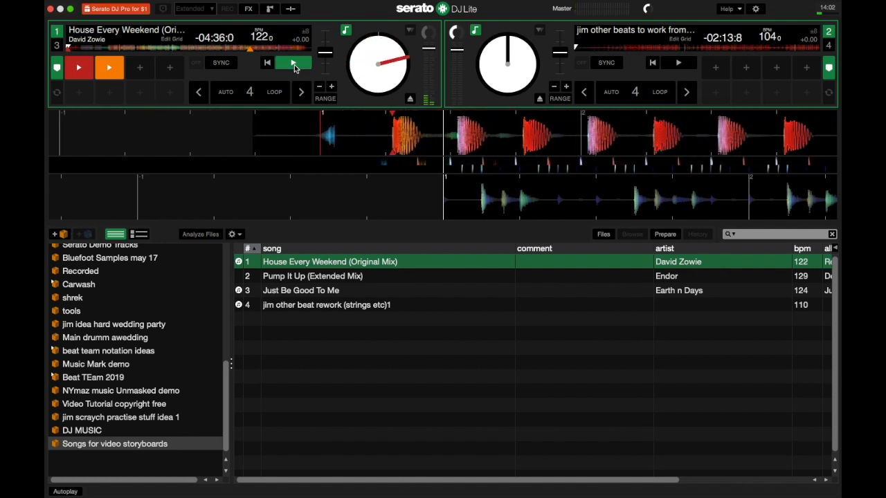
left_click(294, 65)
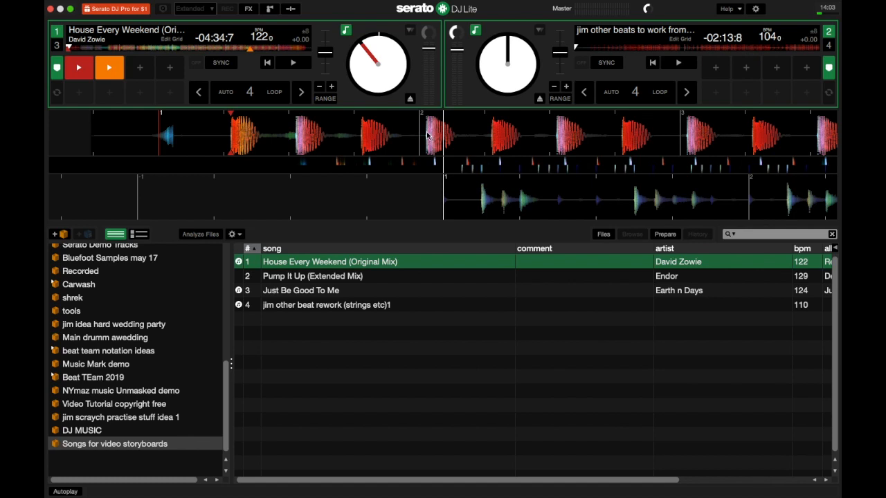
left_click_drag(427, 136, 458, 135)
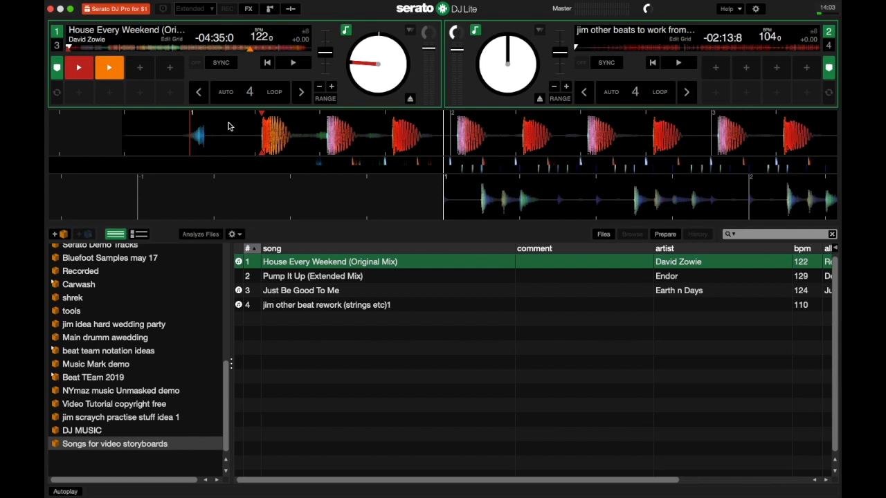
mouse_move(229, 125)
left_mouse_down()
mouse_move(475, 140)
mouse_move(492, 122)
mouse_move(484, 121)
left_mouse_up()
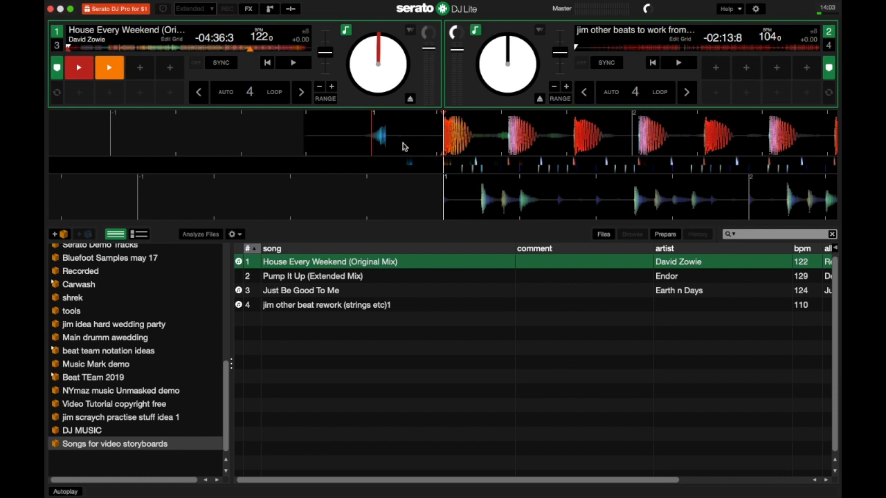
Step: In deck 1's grid editor, set the marker on the first beat and play briefly to check
left_click(176, 40)
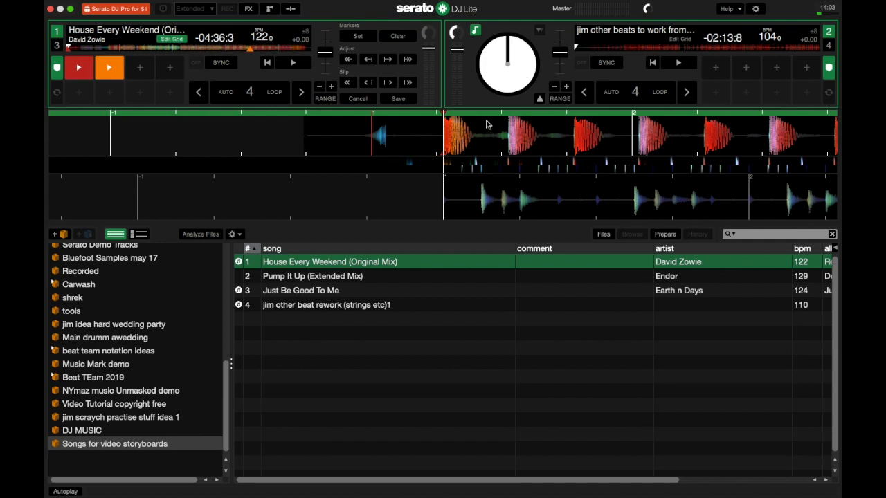
left_click(361, 38)
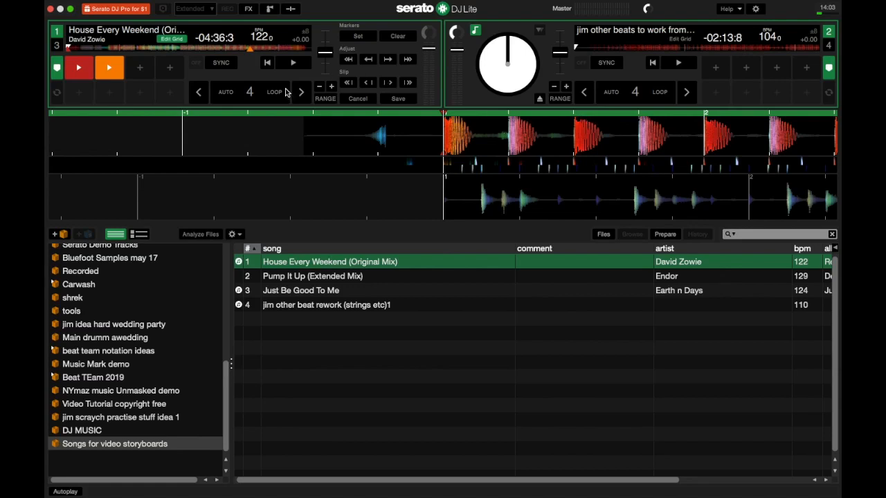
left_click(296, 69)
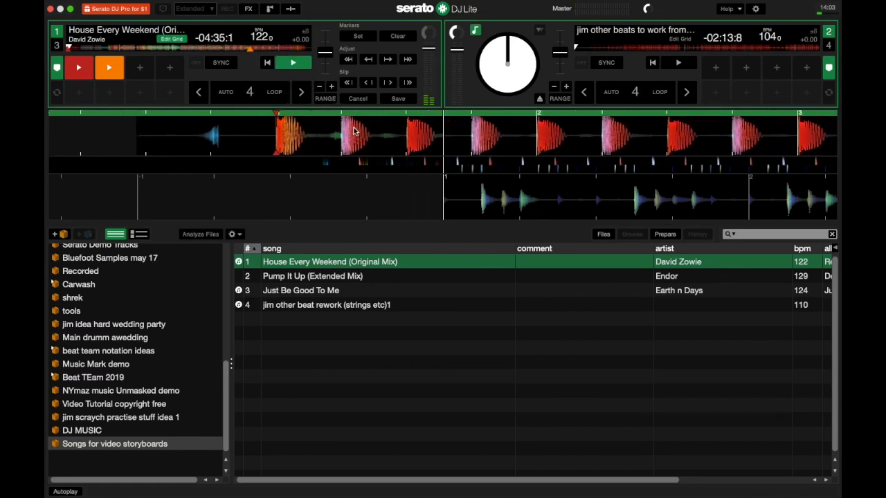
left_click(298, 64)
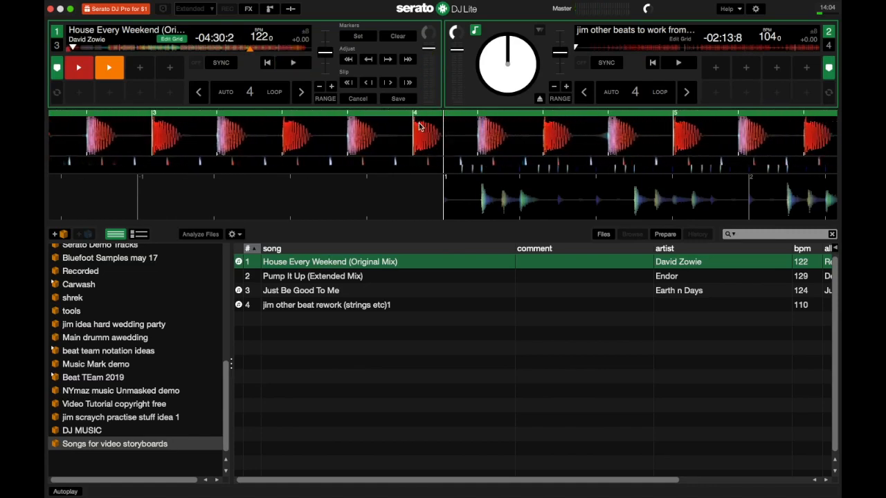
Step: Jump deck 1 further into the track and line a later beat up to verify the grid
left_click(246, 49)
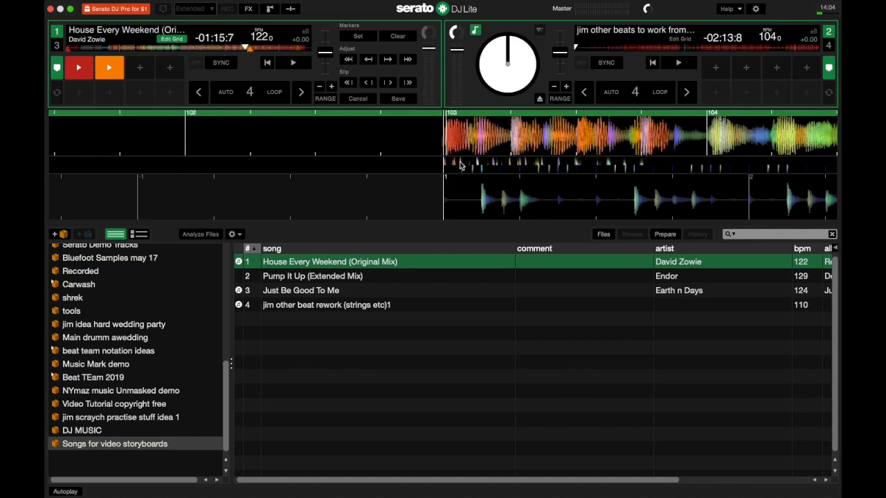
left_click_drag(517, 143, 458, 144)
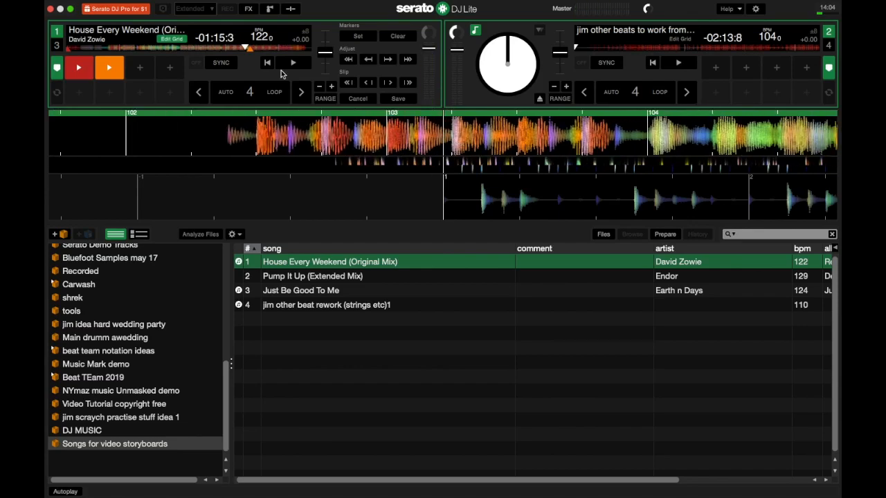
left_click(250, 48)
left_click_drag(404, 126, 470, 132)
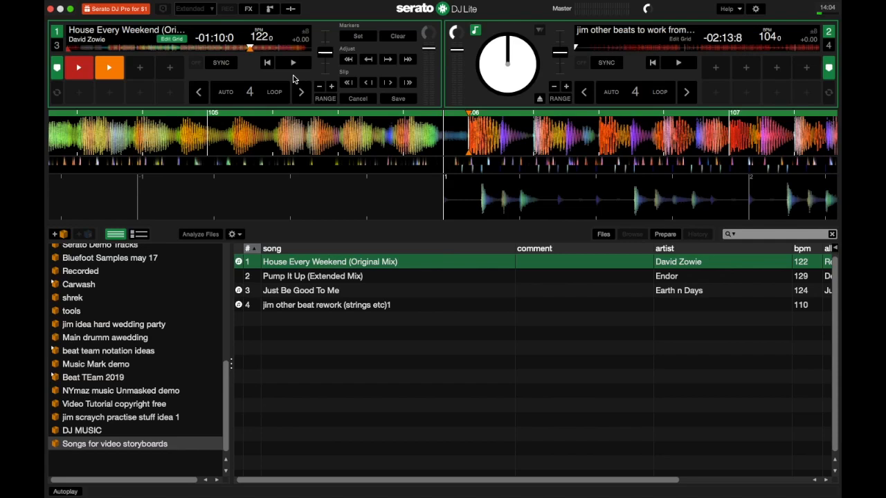
Step: Save the grid, then load Just Be Good To Me (124 BPM) on deck 1 and House Every Weekend on deck 2
left_click(404, 103)
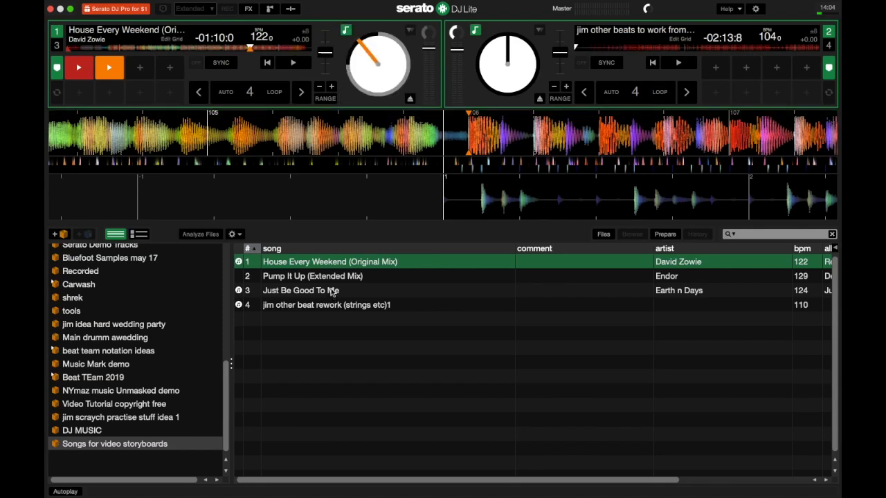
left_click_drag(331, 291, 280, 63)
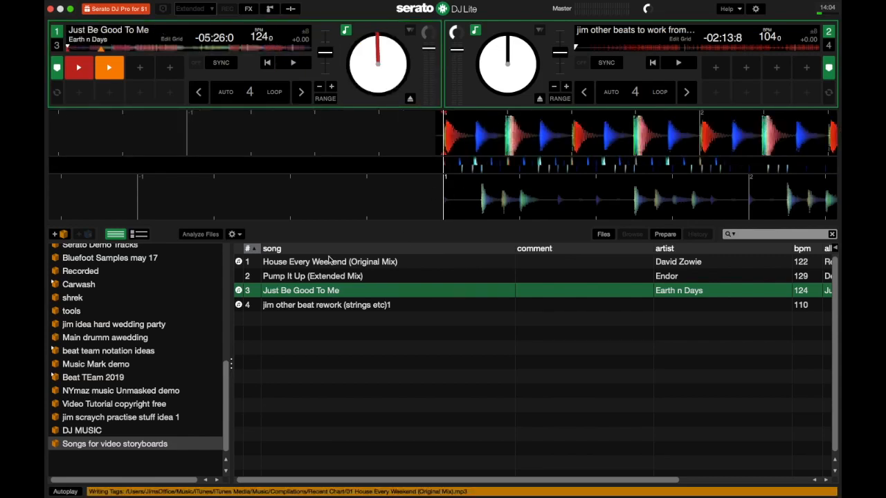
left_click(314, 264)
left_click_drag(314, 264, 481, 202)
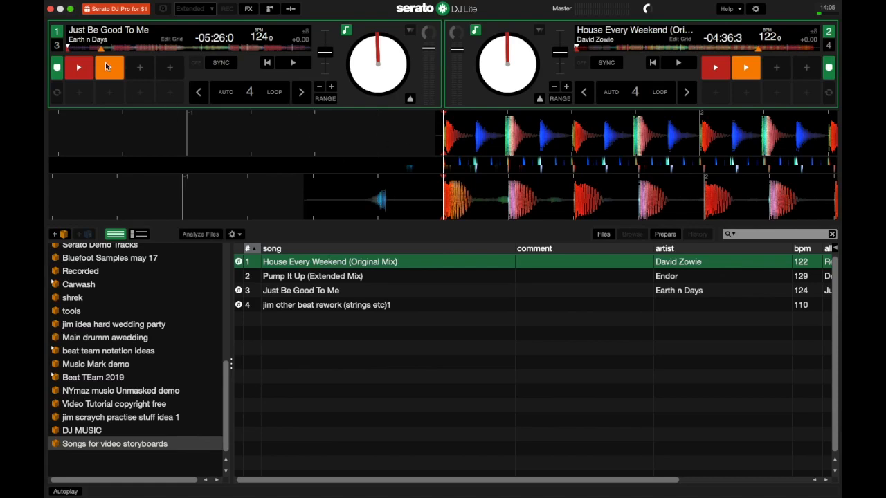
Step: Edit Just Be Good To Me's grid from its first beat, stepping the BPM down from 119.0 toward 105.2
left_click(169, 39)
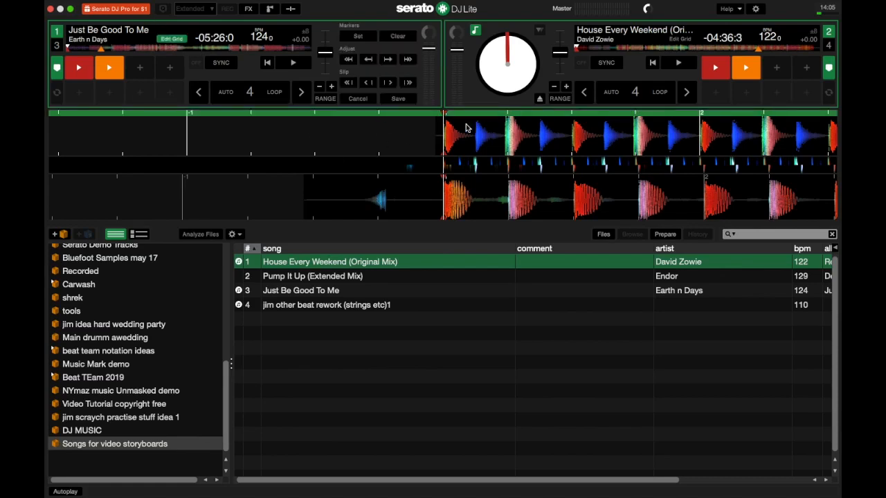
left_click_drag(645, 140, 407, 135)
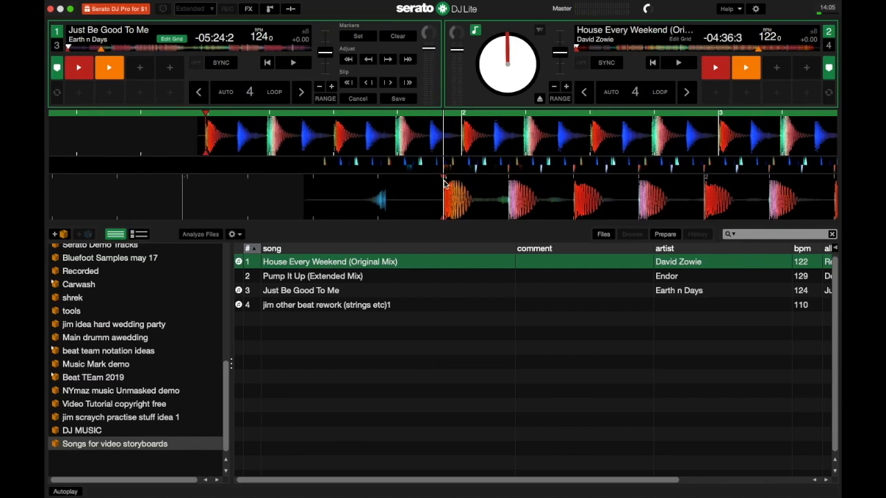
left_click(388, 60)
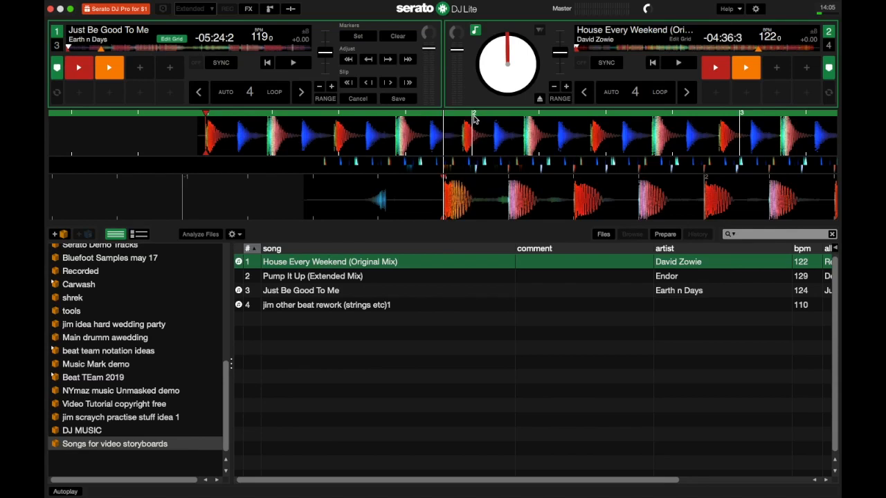
left_click(388, 60)
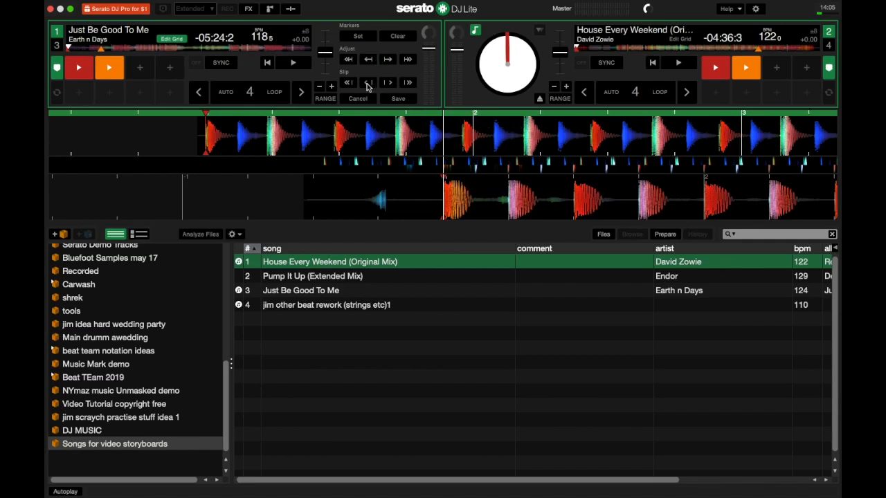
left_click(388, 60)
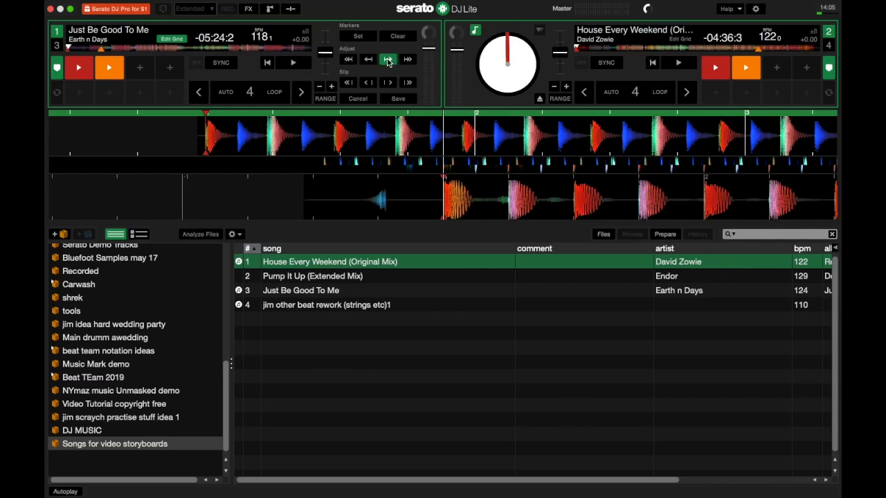
left_click(388, 60)
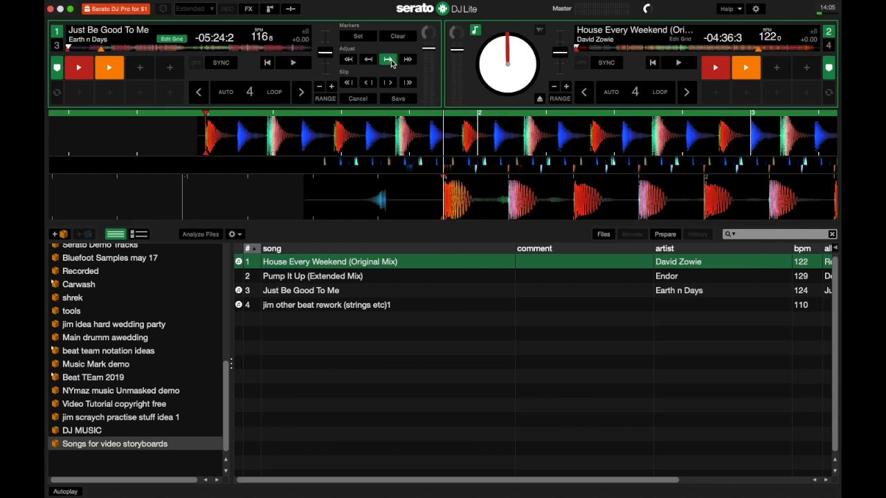
left_click(390, 60)
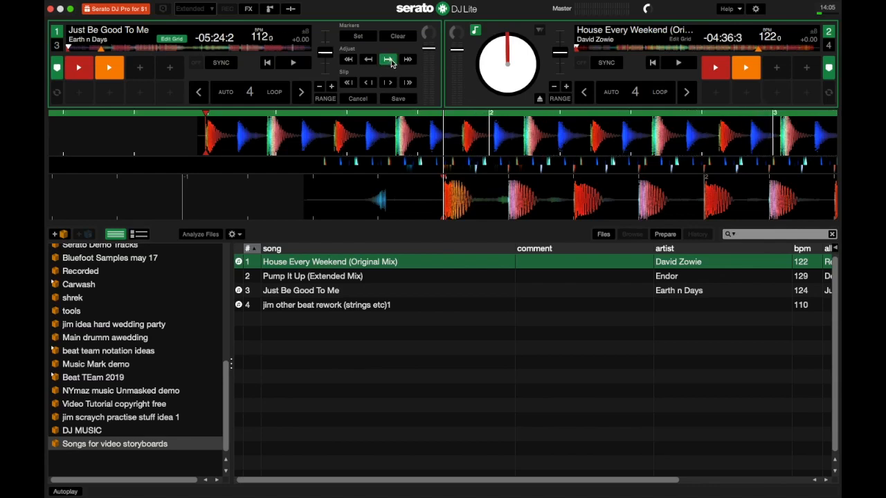
left_click(408, 60)
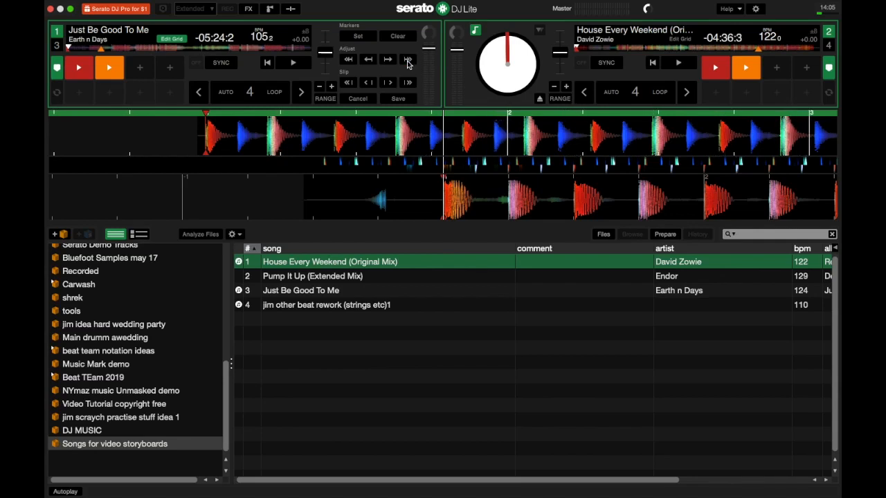
left_click(348, 60)
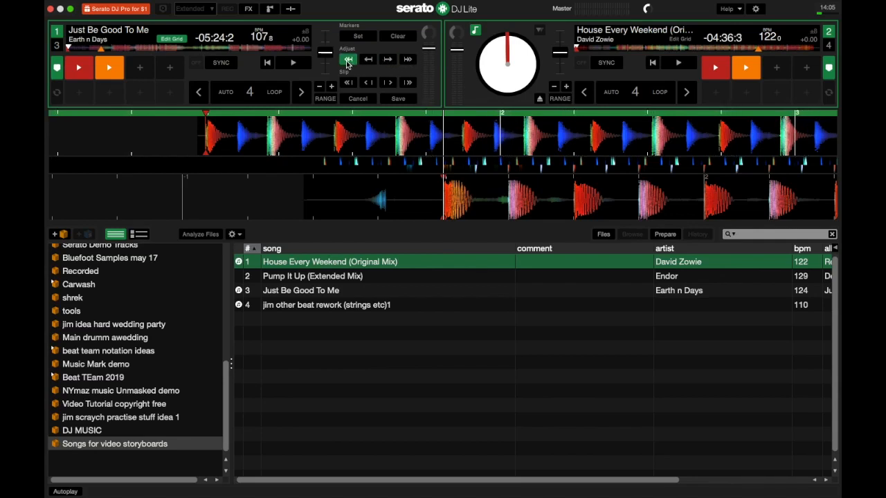
left_click(390, 61)
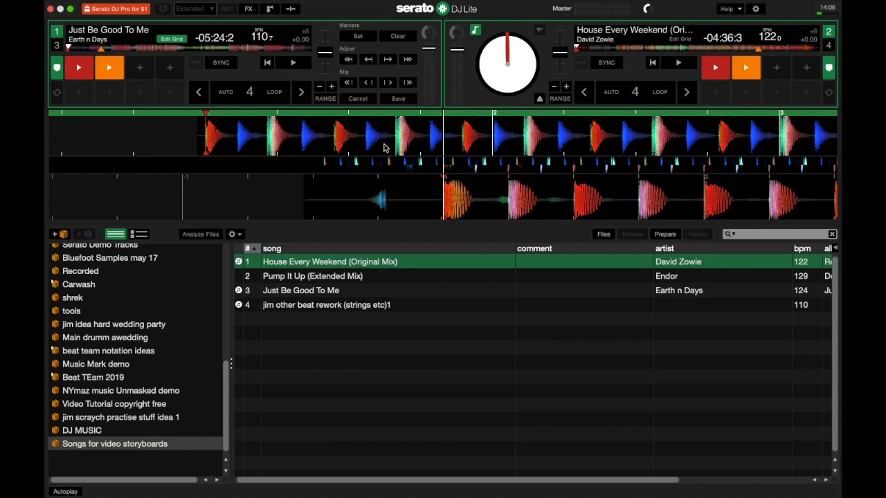
Step: Slip deck 1's beat grid later in small and larger steps
left_click(388, 83)
left_click(388, 83)
left_click(388, 84)
left_click(388, 84)
left_click(409, 84)
left_click(409, 84)
left_click(409, 84)
left_click(409, 84)
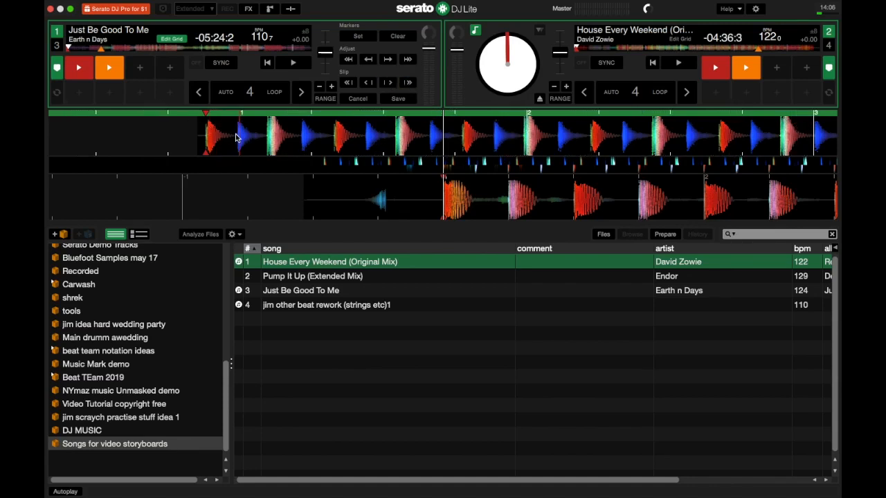
Step: Pull the grid back to 111.4 BPM, check alignment later in the track, and return to the start
left_click(368, 82)
left_click(368, 60)
left_click(368, 59)
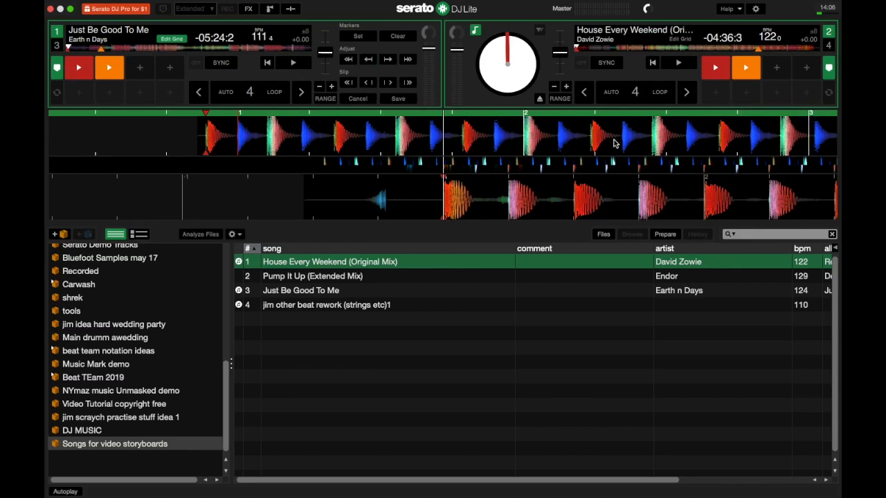
left_click(223, 48)
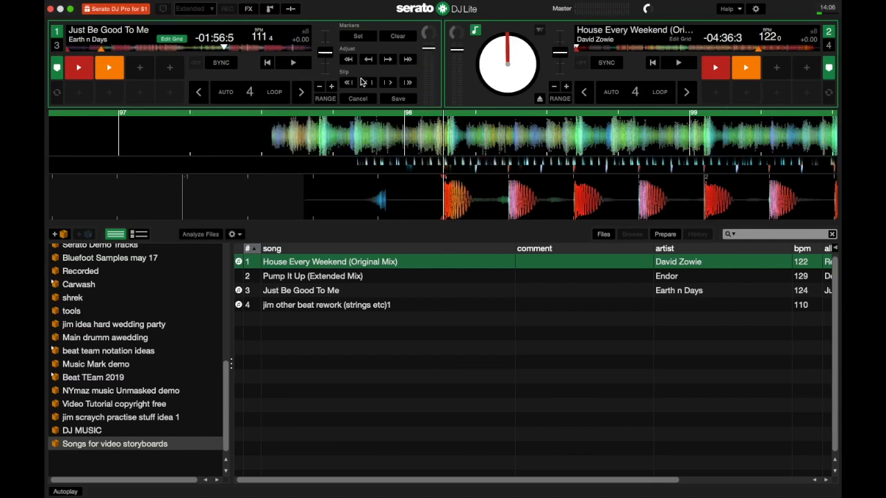
left_click(267, 64)
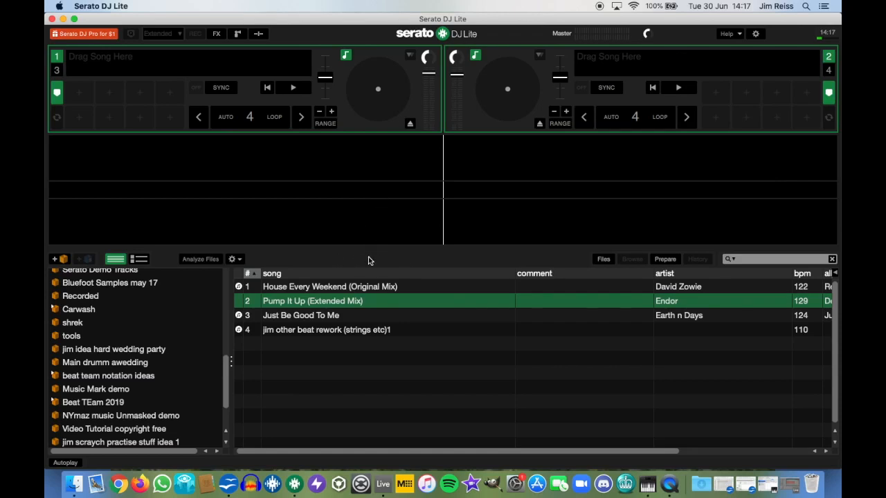
Step: Load Pump It Up (Extended Mix) onto deck 1 and preview it from bar 33
left_click_drag(335, 302, 276, 74)
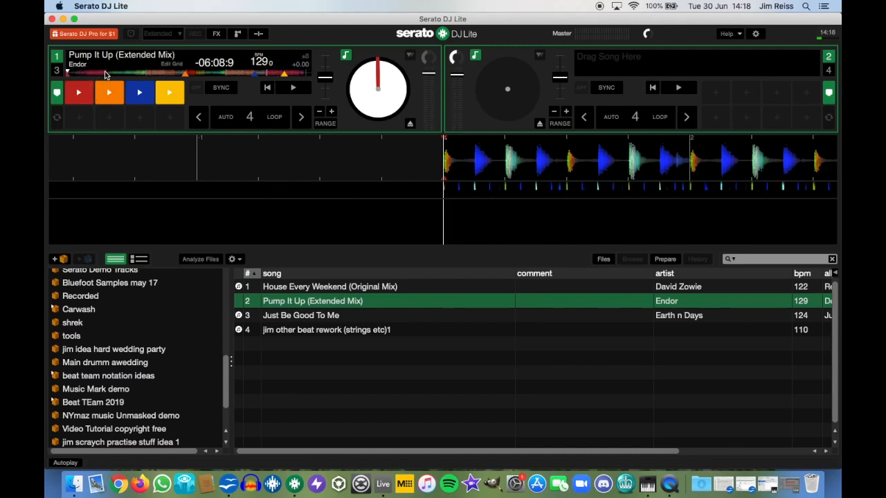
left_click(104, 74)
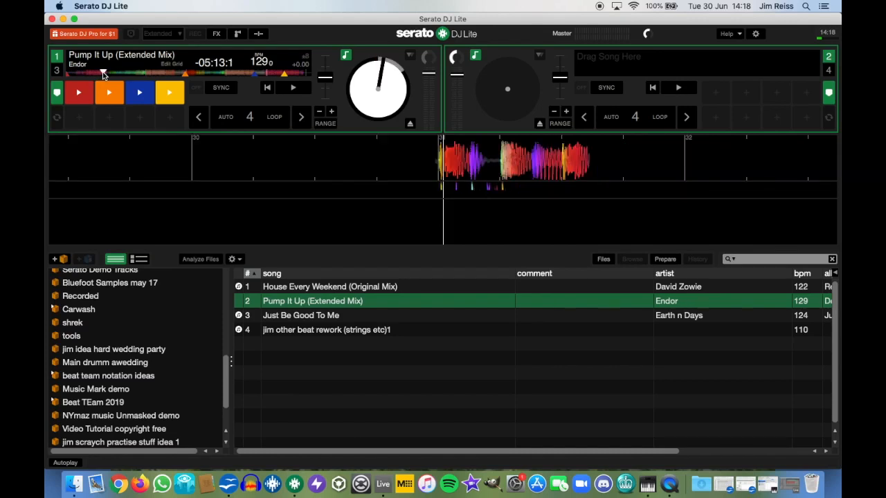
left_click(104, 74)
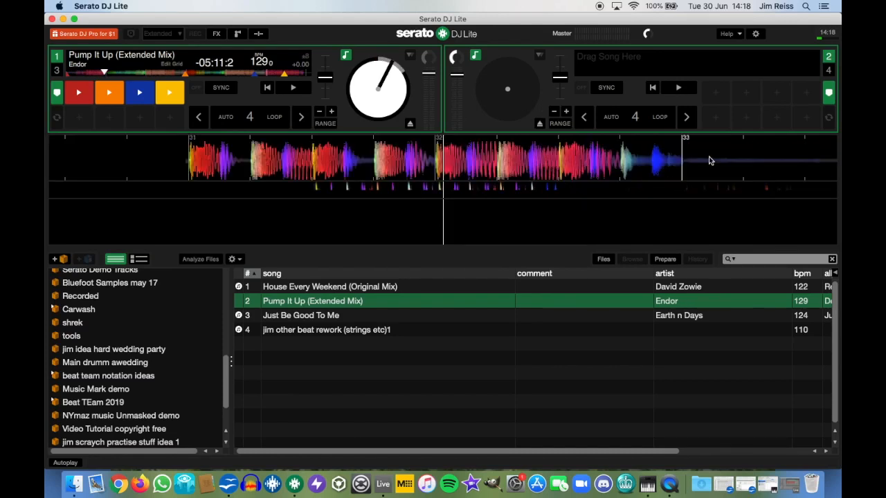
left_click_drag(718, 160, 477, 161)
left_click(294, 88)
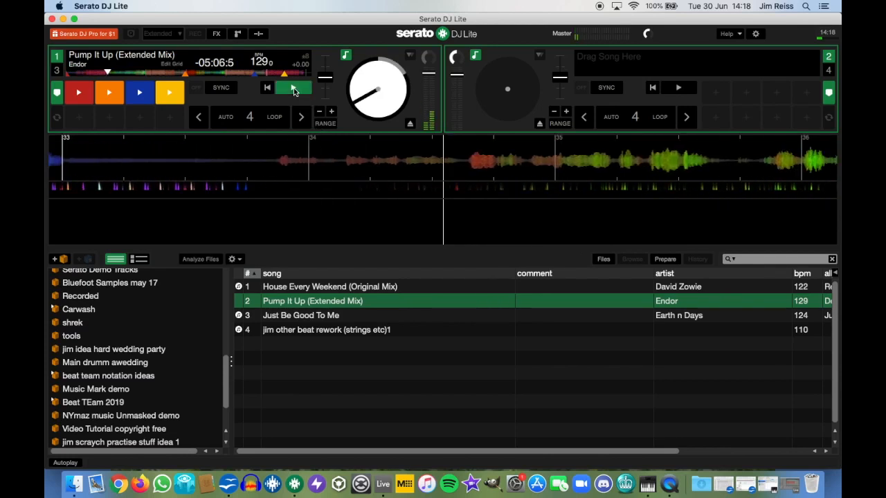
left_click(294, 87)
Step: Preview the section near the end of Pump It Up on deck 1
left_click(185, 73)
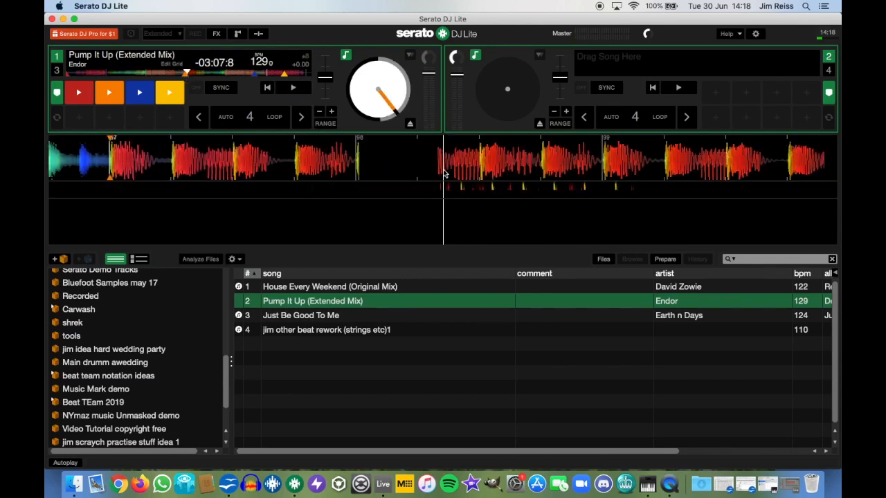
left_click_drag(417, 166, 441, 167)
left_click_drag(144, 161, 451, 190)
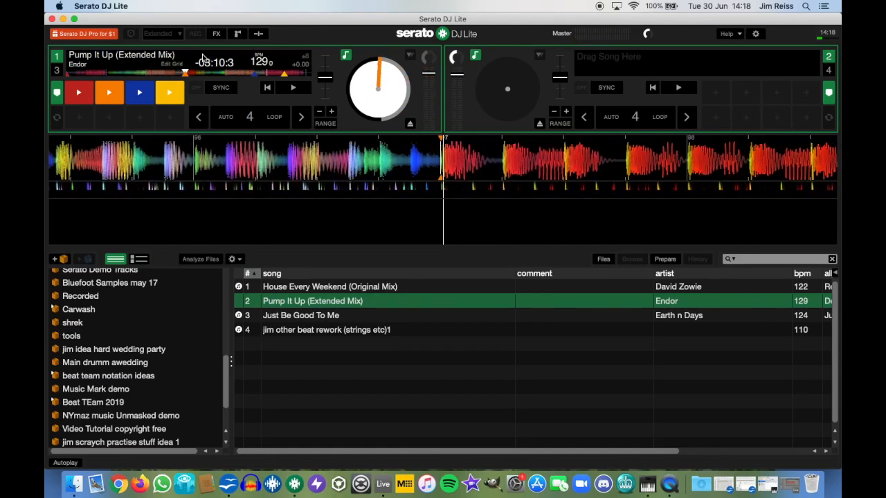
left_click(284, 89)
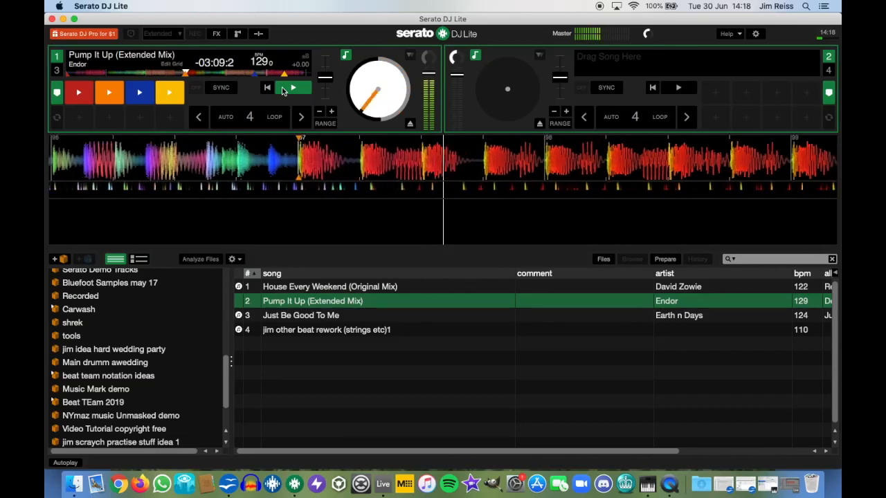
left_click(282, 90)
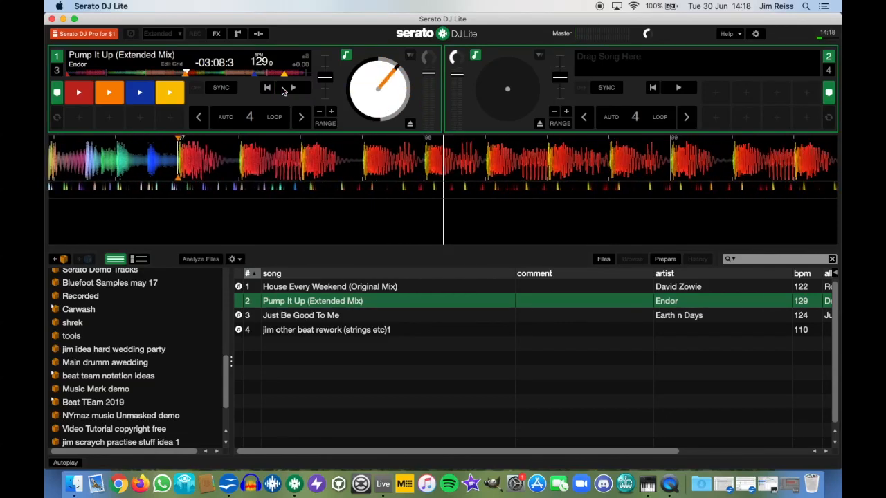
Step: Scrub deck 1 so the orange cue marker sits on the playhead
left_click(104, 72)
left_click_drag(568, 161, 550, 160)
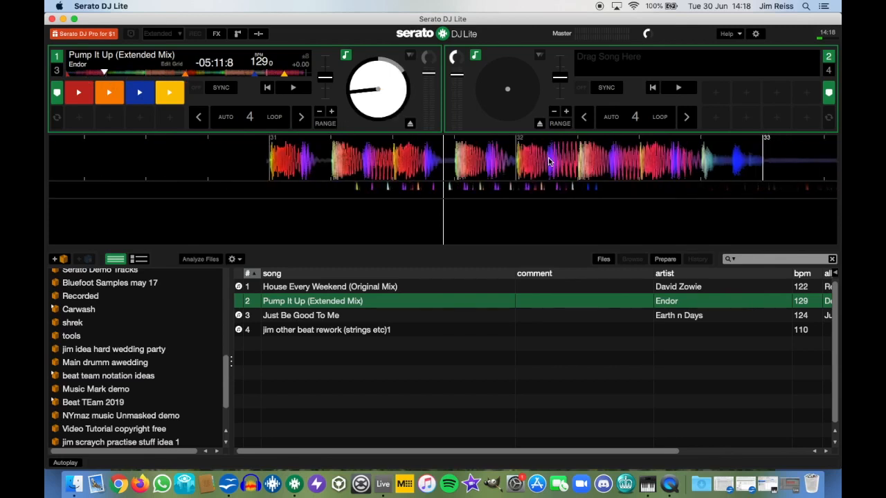
left_click_drag(775, 166, 668, 158)
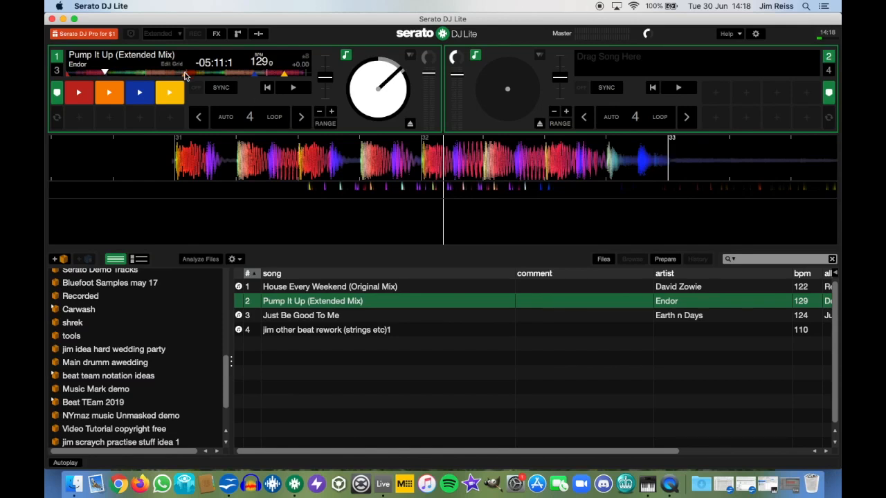
left_click(185, 72)
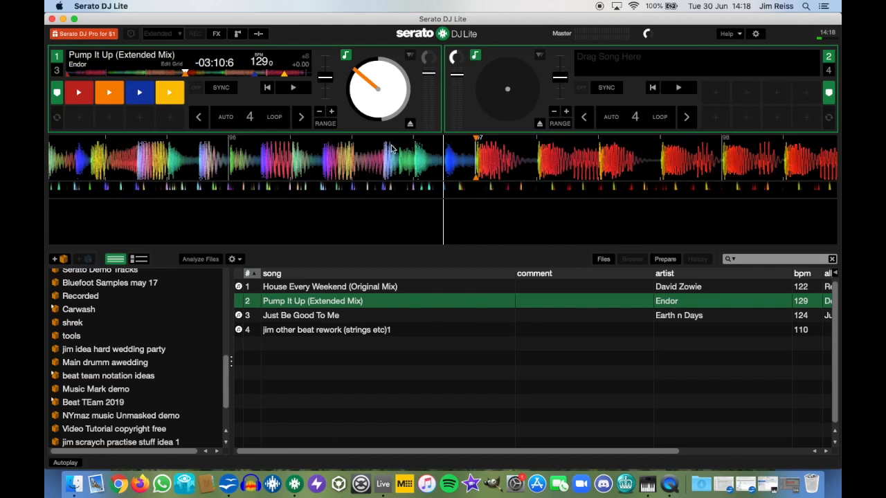
left_click_drag(513, 151, 488, 152)
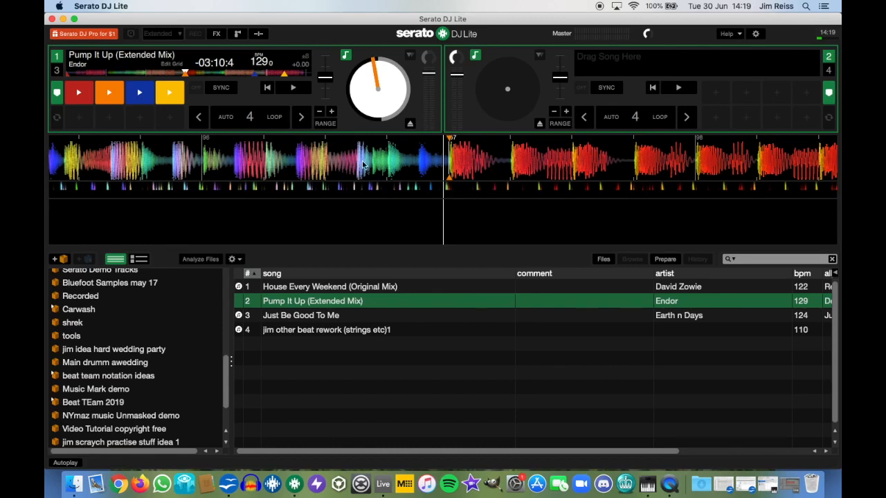
Step: Load House Every Weekend (122 BPM) onto deck 1 and scrub to its first beat
left_click_drag(329, 286, 374, 159)
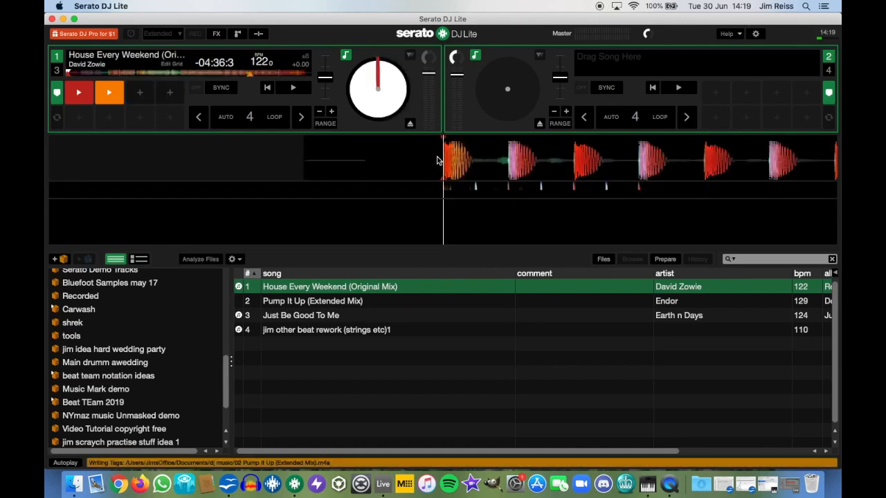
left_click_drag(453, 162, 465, 163)
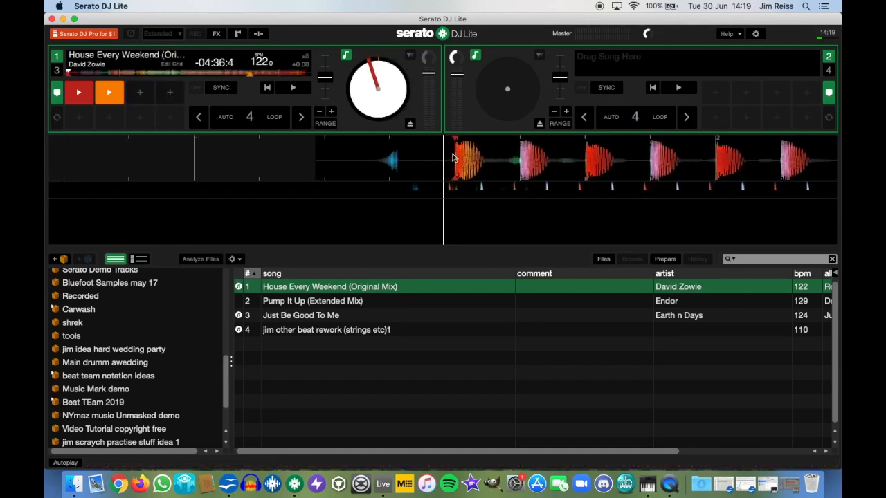
left_click_drag(467, 161, 457, 162)
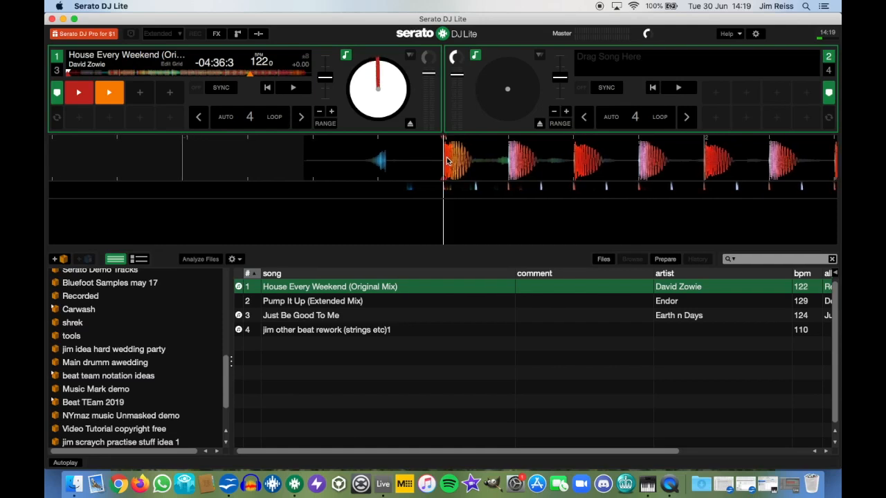
left_click_drag(446, 161, 522, 160)
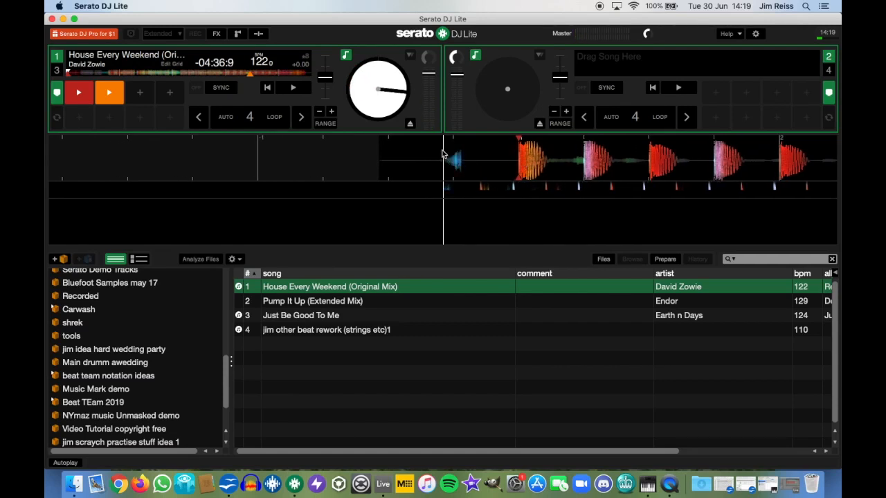
Step: Preview deck 1, re-cue it just before the first beat, and load Just Be Good To Me onto deck 2
left_click(293, 88)
left_click(293, 88)
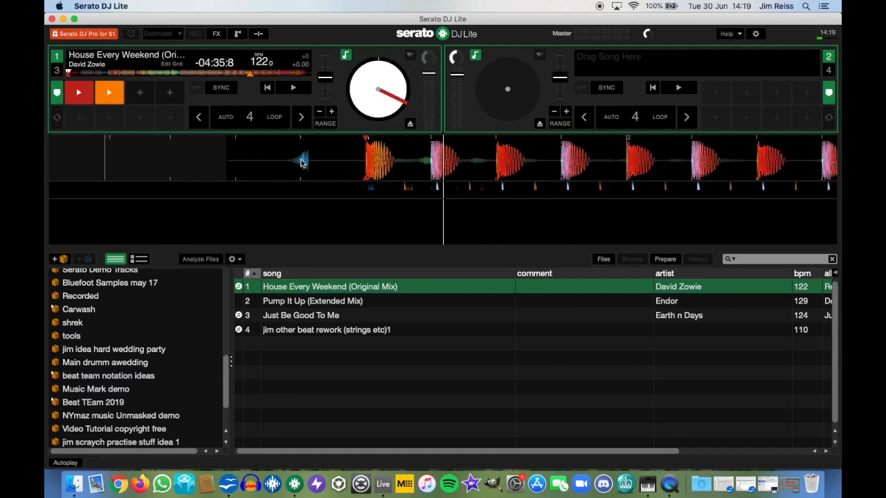
left_click_drag(328, 162, 482, 160)
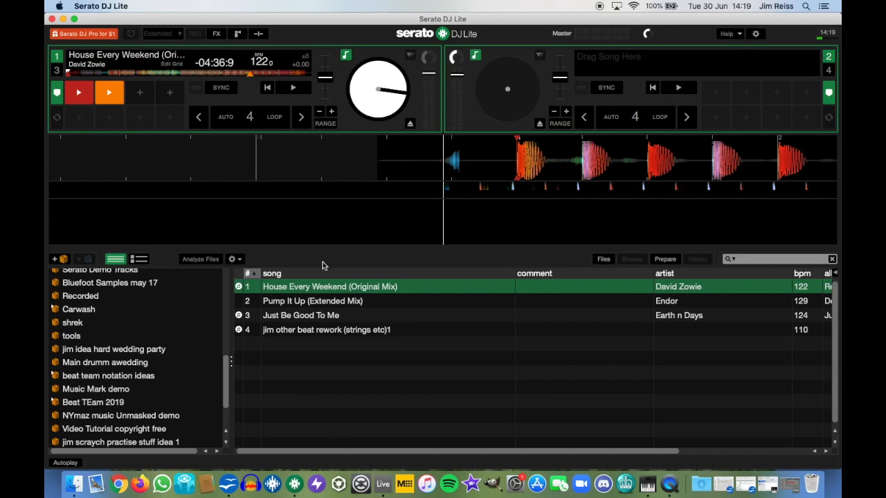
left_click_drag(303, 315, 364, 211)
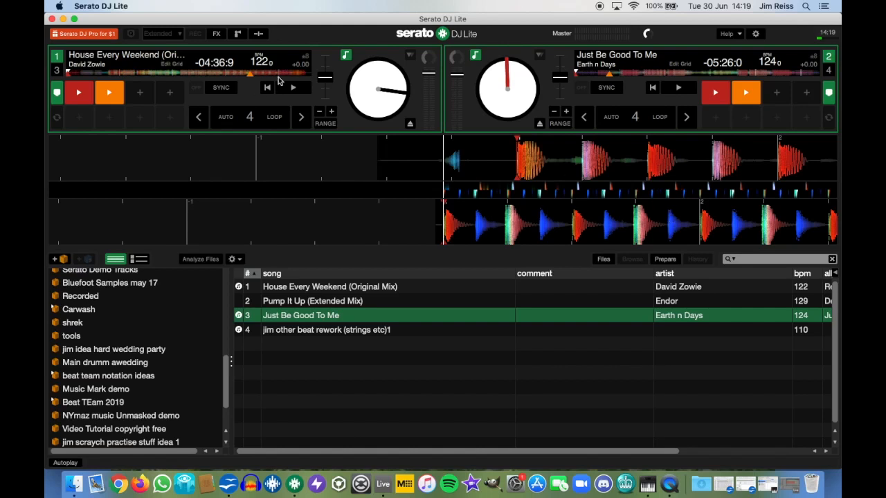
Step: Pitch deck 2 down to 122.0 BPM (−1.57) and scrub both waveforms until their beats line up
left_click_drag(561, 78, 561, 73)
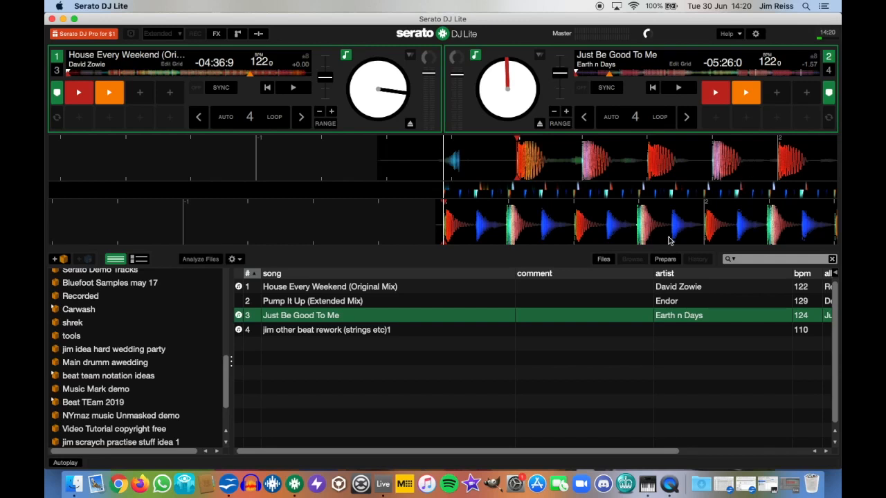
left_click_drag(686, 230, 427, 212)
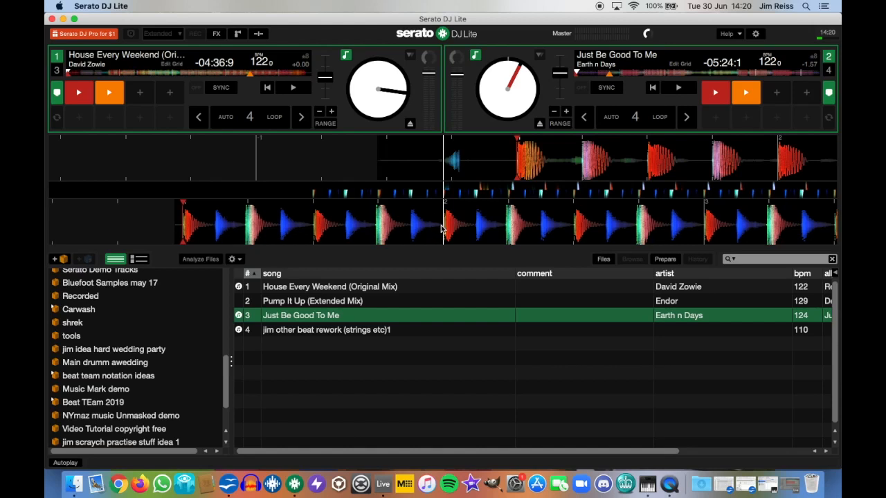
left_click_drag(536, 163, 466, 168)
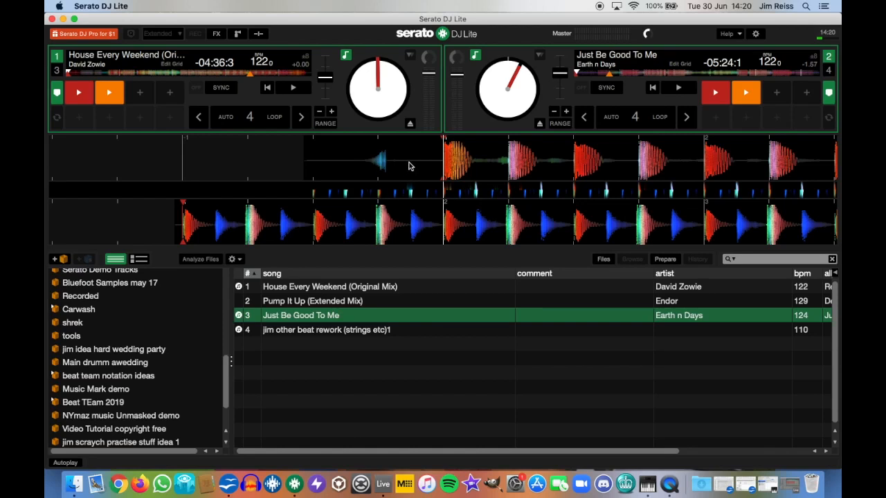
left_click_drag(410, 156, 476, 162)
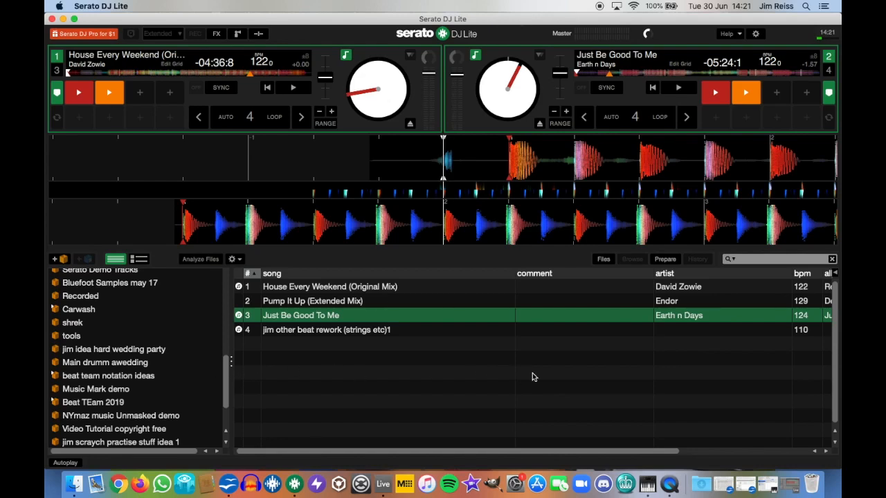
Step: Search the library for 'instructio', load Instruction (121 BPM) onto deck 1, and clear the search
key("super+f")
type("instructio")
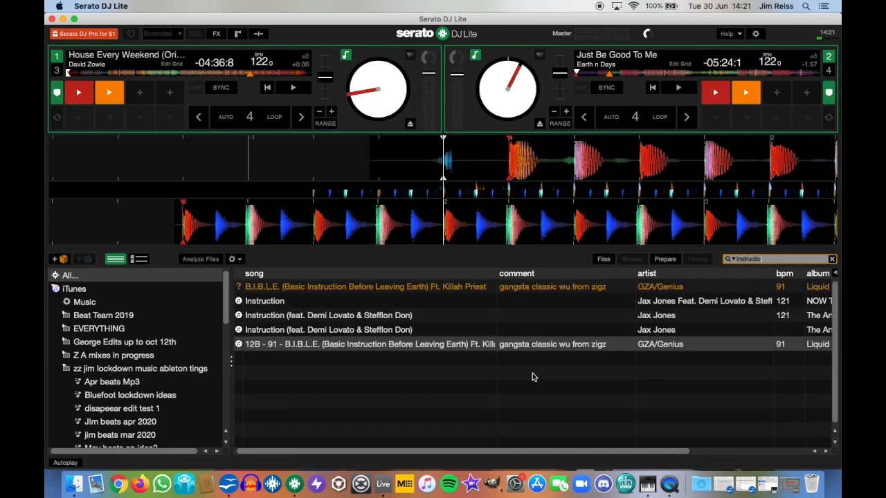
left_click_drag(386, 315, 263, 103)
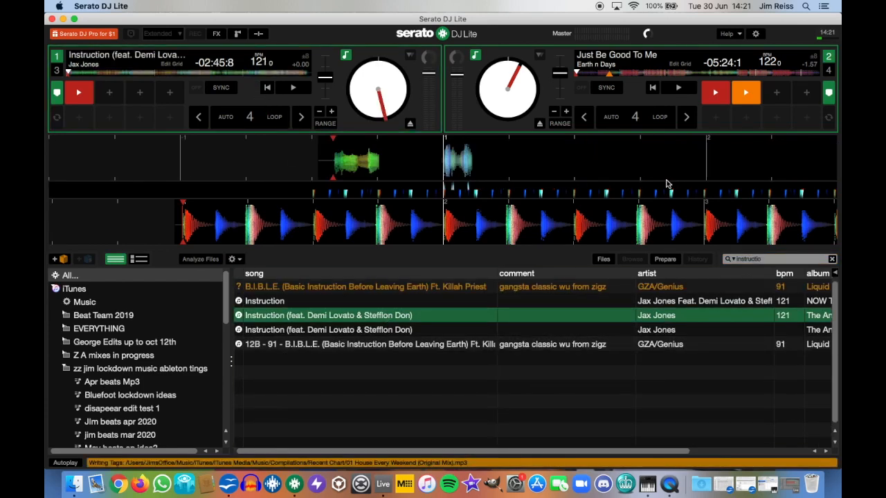
left_click(831, 260)
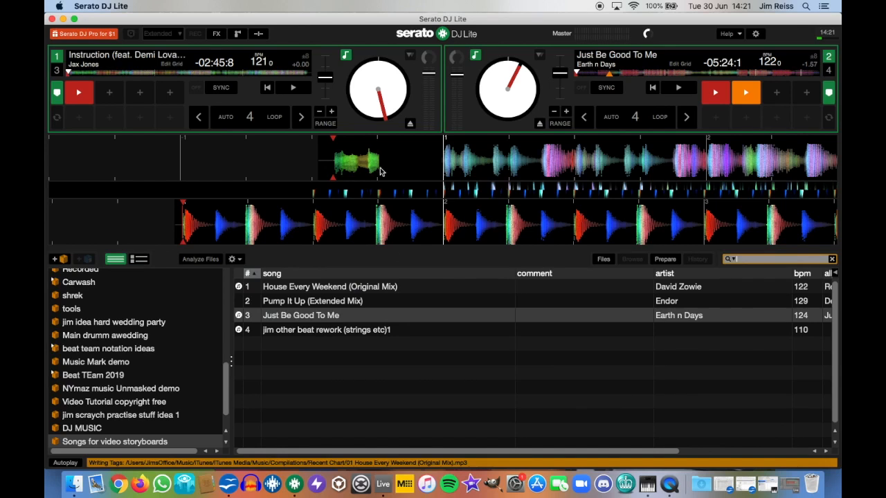
type("i")
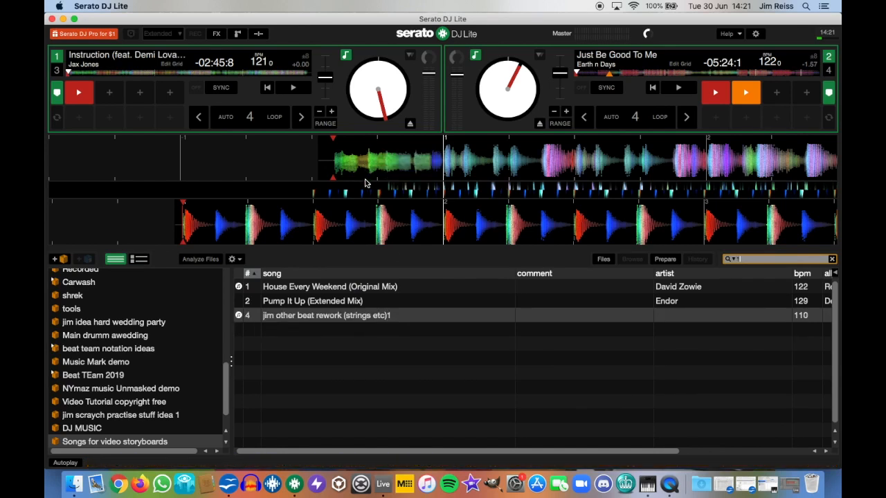
type("1")
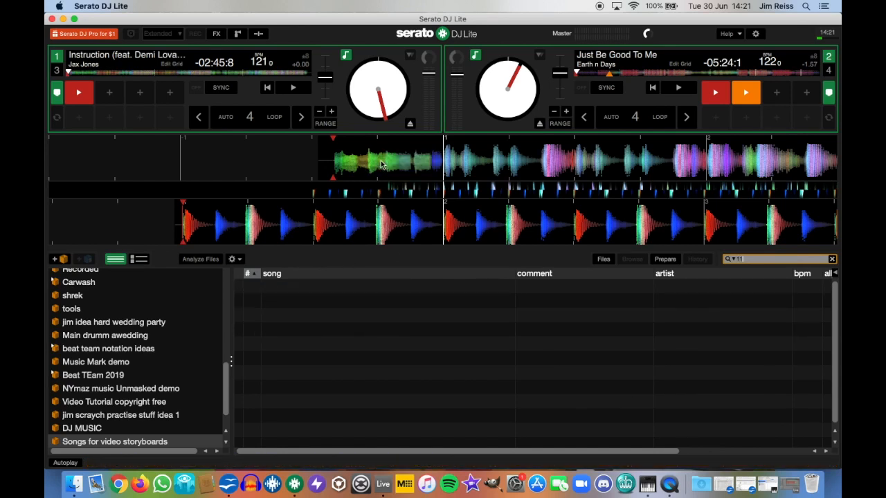
left_click(329, 341)
Step: Scrub deck 1 and retrigger its cue point to park Instruction on its starting beat
left_click_drag(315, 171, 431, 160)
key("1")
key("1")
key("1")
key("1")
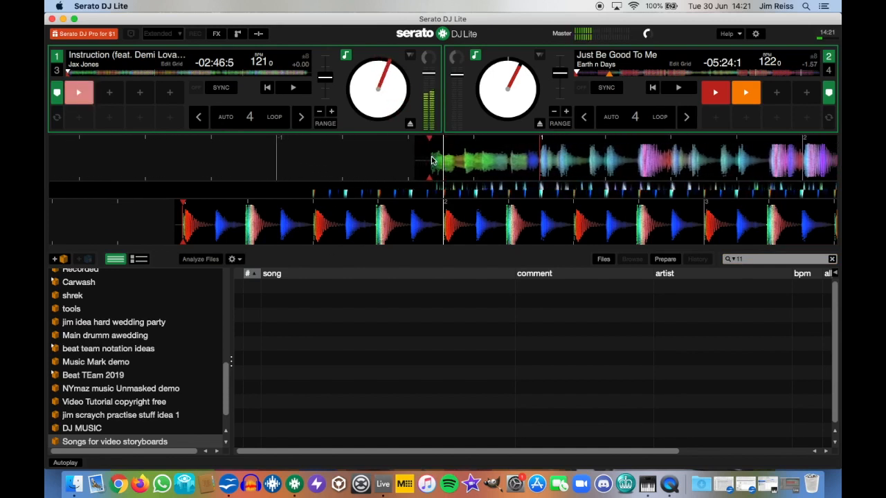
key("1")
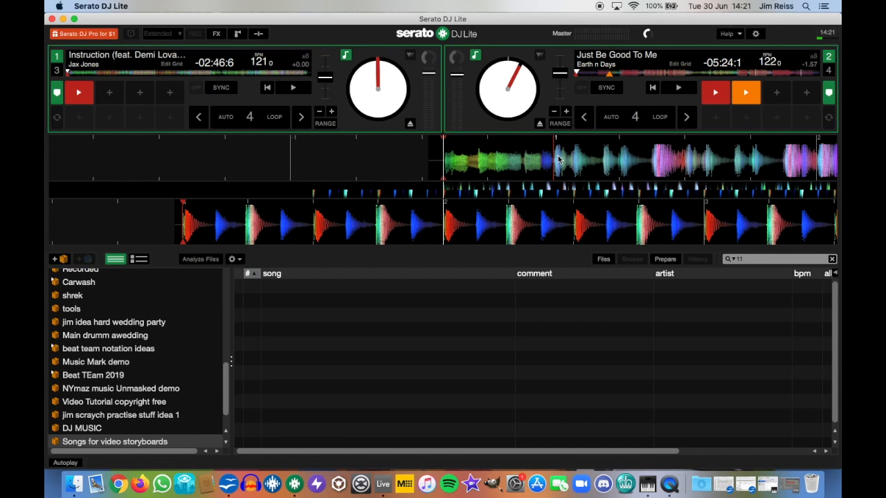
left_click_drag(701, 158, 591, 166)
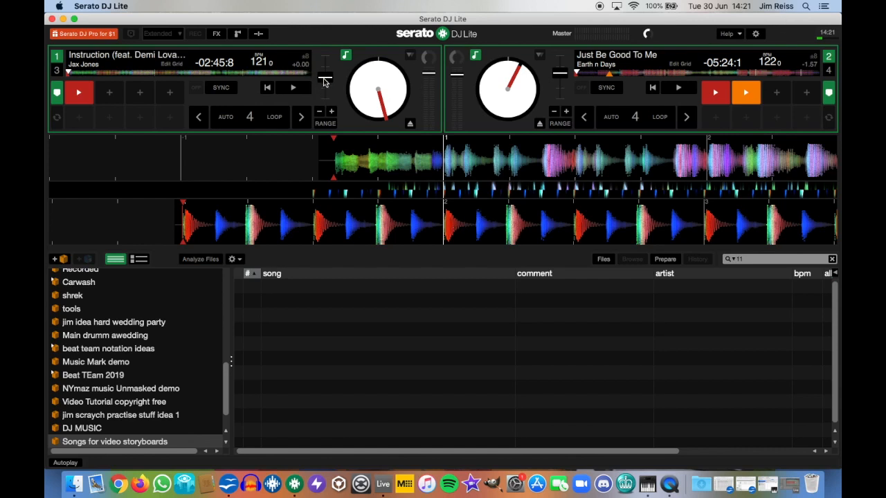
Step: Raise deck 1's pitch to +0.85 so Instruction reads 122.0 BPM
left_click_drag(324, 82, 324, 84)
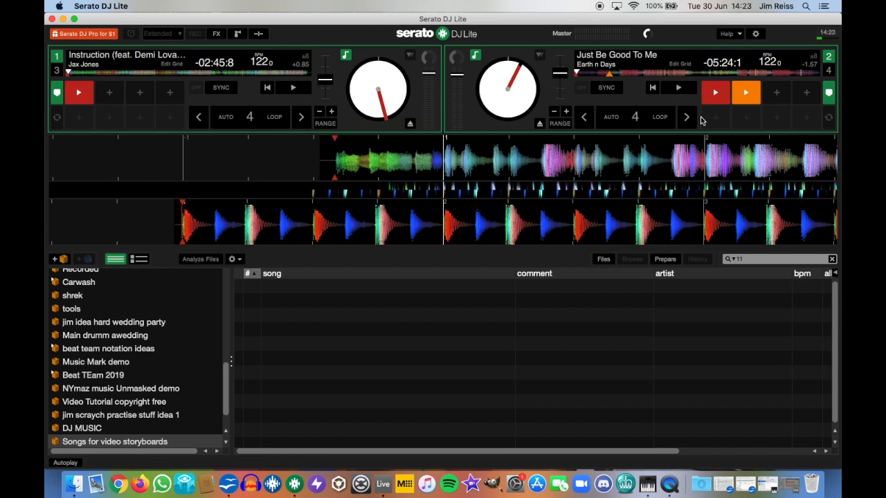
Step: Cue both decks to their start points, play them together, then fade deck 2 fully down
left_click(715, 93)
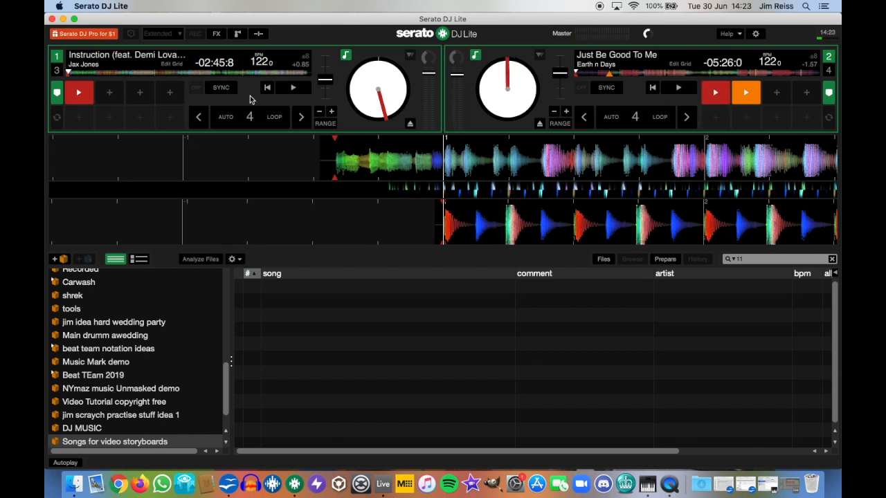
left_click(83, 95)
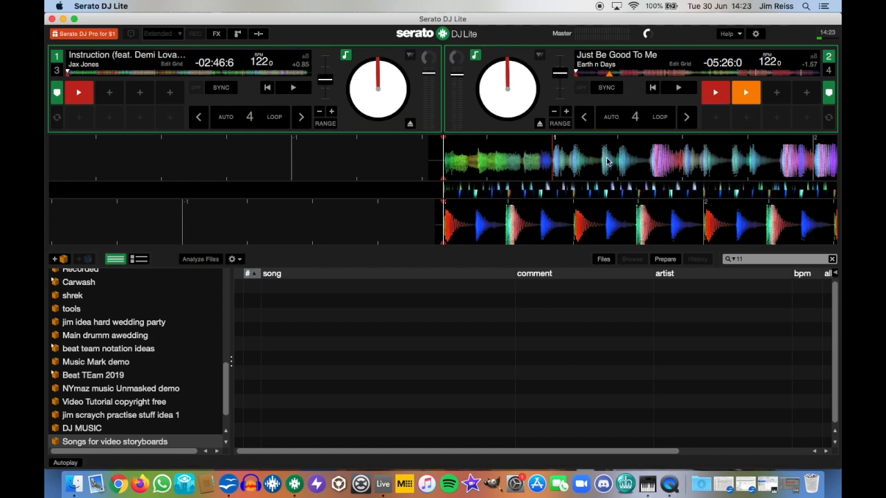
key("s")
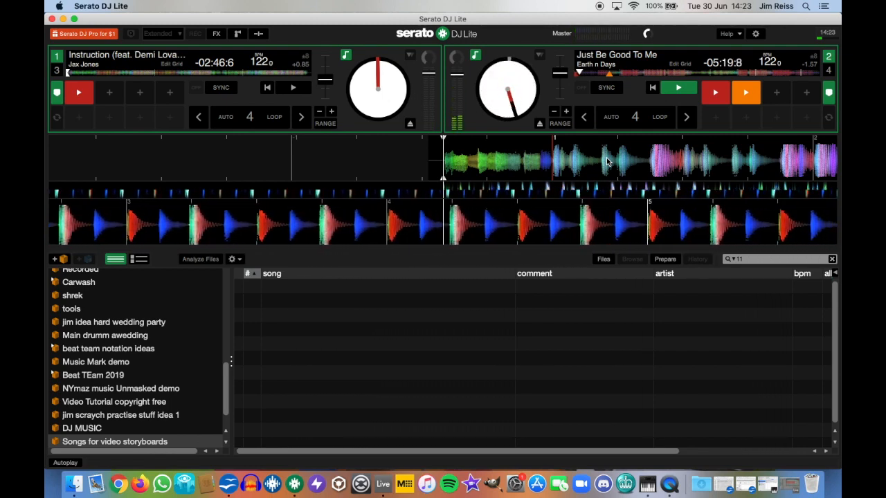
key("w")
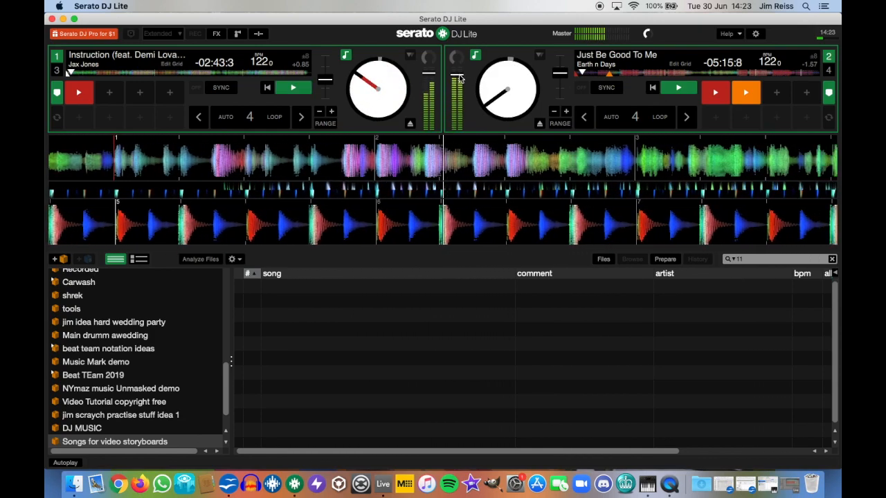
left_click_drag(458, 74, 459, 285)
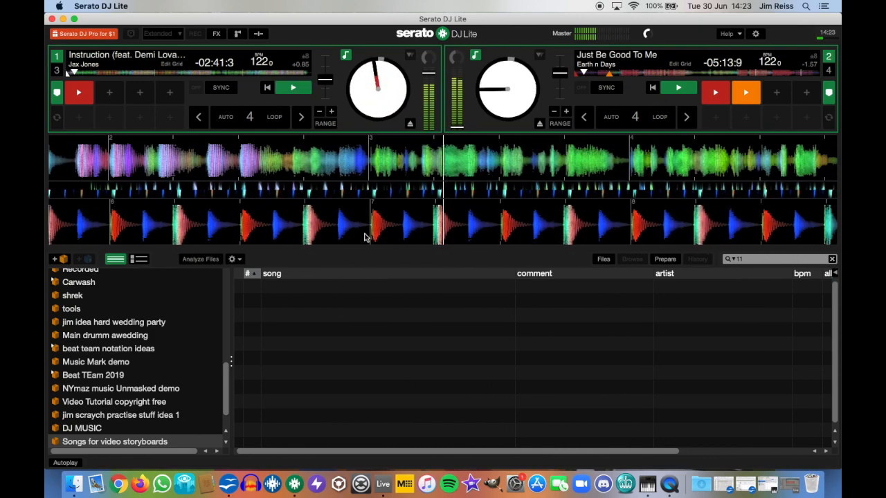
Step: Pause both decks and return each to its red start cue
left_click(297, 88)
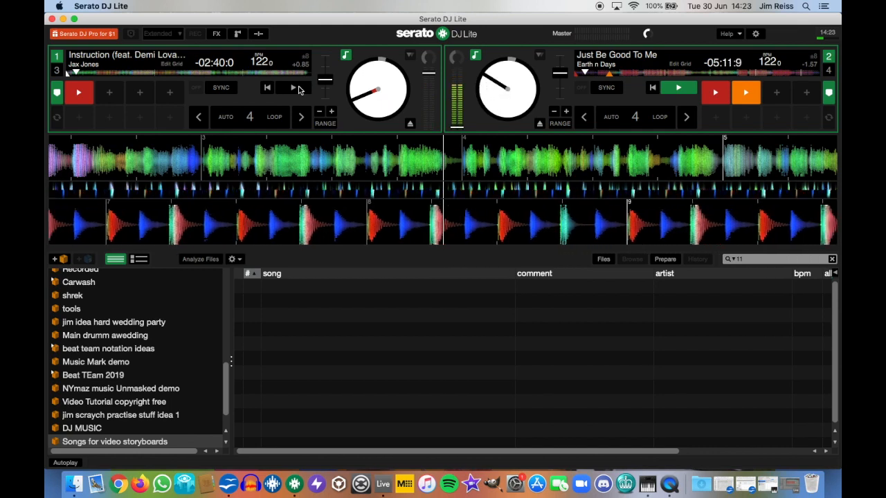
left_click(680, 89)
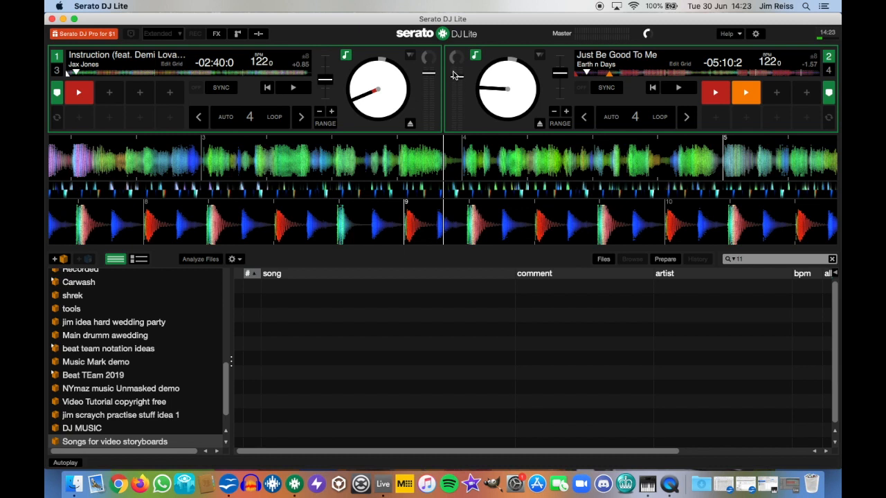
left_click(716, 90)
left_click(80, 89)
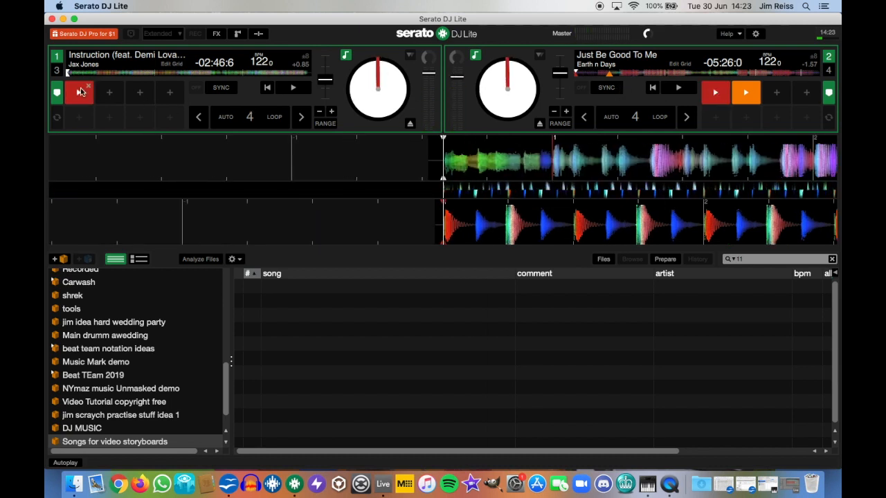
Step: Scrub both waveforms forward, then eject Instruction from deck 1 and Just Be Good To Me from deck 2
left_click_drag(604, 152, 495, 156)
left_click_drag(526, 206, 309, 226)
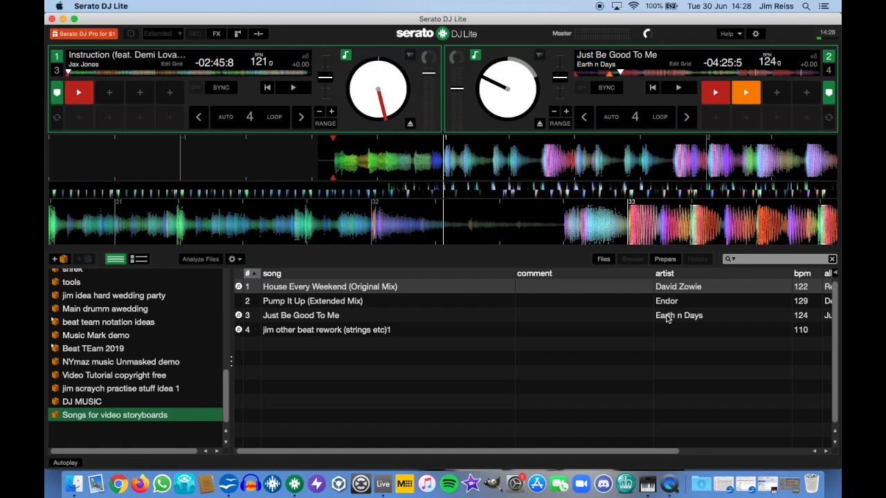
left_click(411, 125)
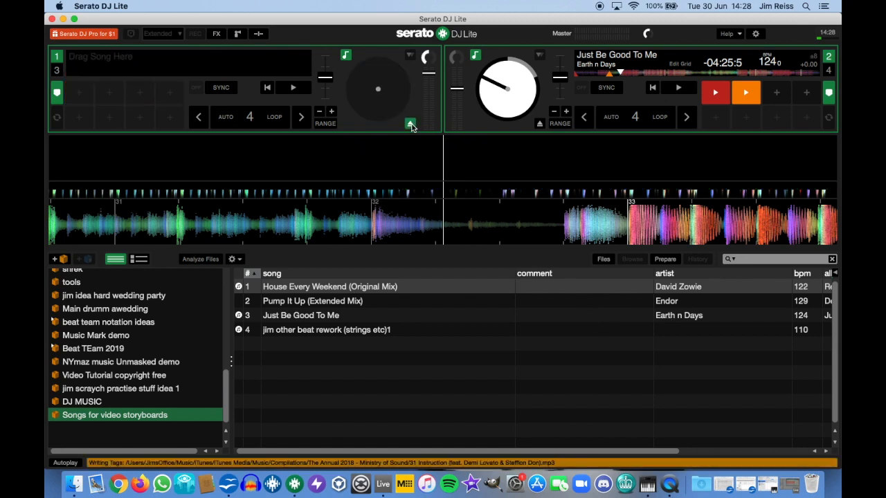
left_click(540, 124)
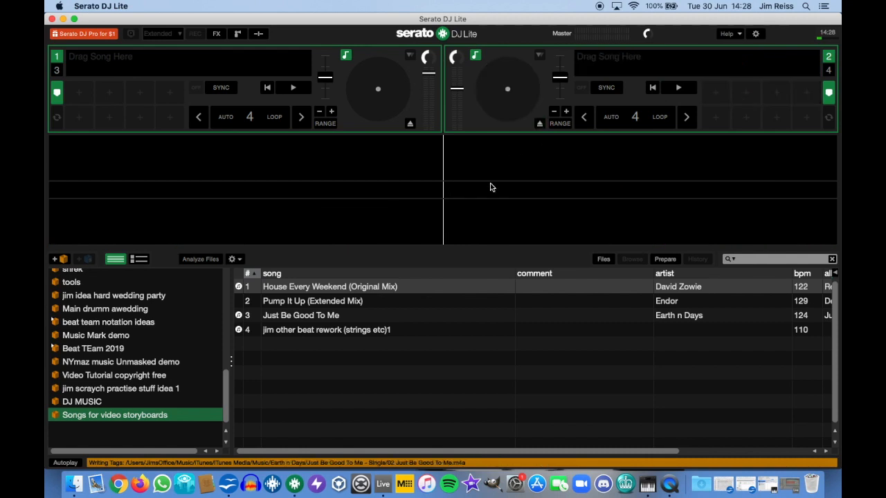